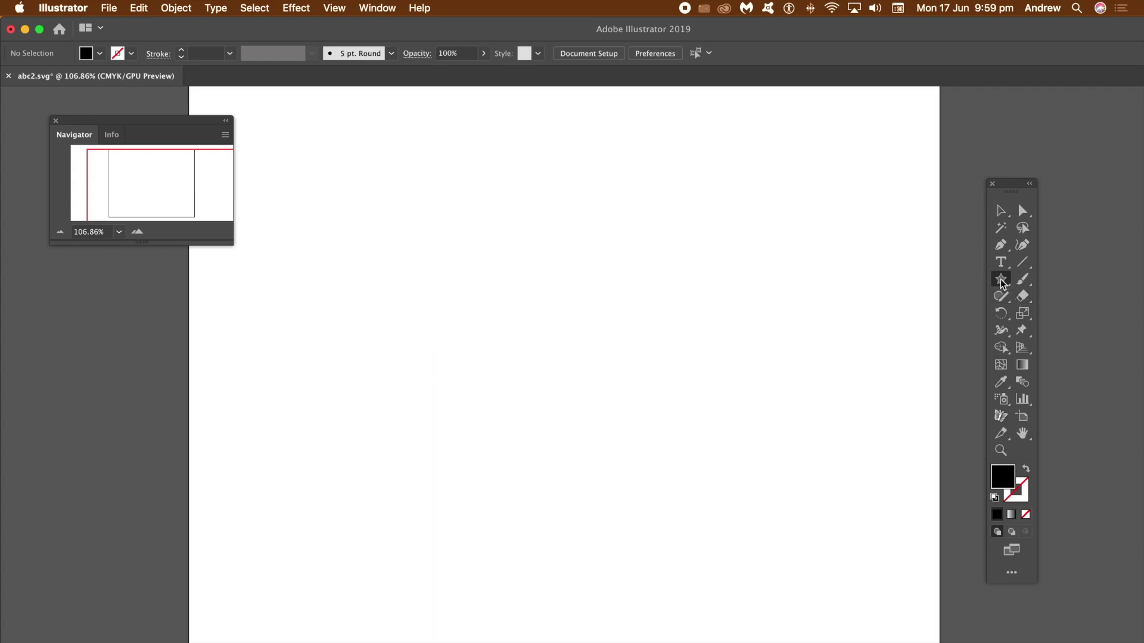
# - Draw a large solid black five-pointed star on the left half of the artboard
pyautogui.click(1001, 280)
pyautogui.moveTo(467, 324); pyautogui.dragTo(612, 424)
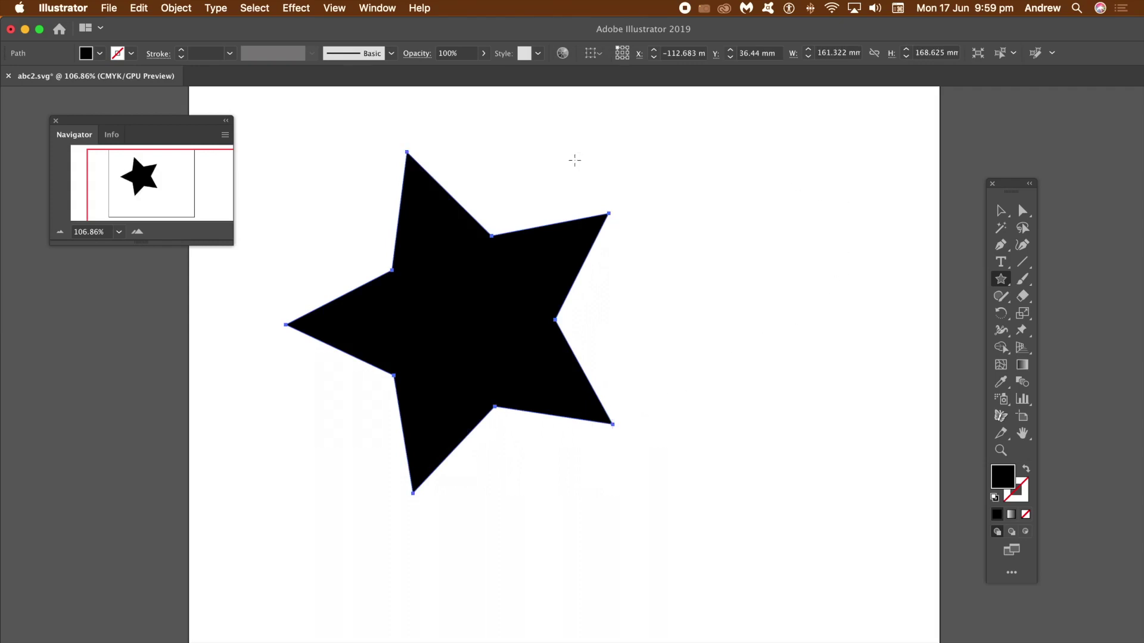
pyautogui.click(1022, 261)
# - Draw a spiral to the right of the star
pyautogui.click(941, 298)
pyautogui.moveTo(785, 263); pyautogui.dragTo(885, 362)
pyautogui.click(1020, 264)
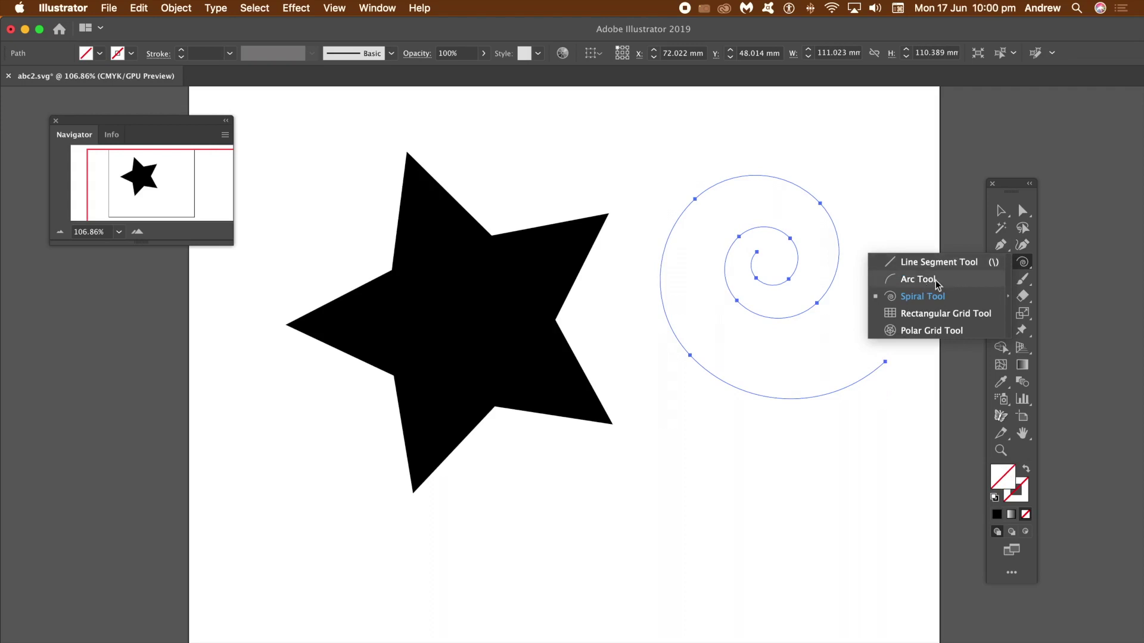
# - Place ten Pen-tool points to create an open zigzag path below the spiral
pyautogui.click(1002, 245)
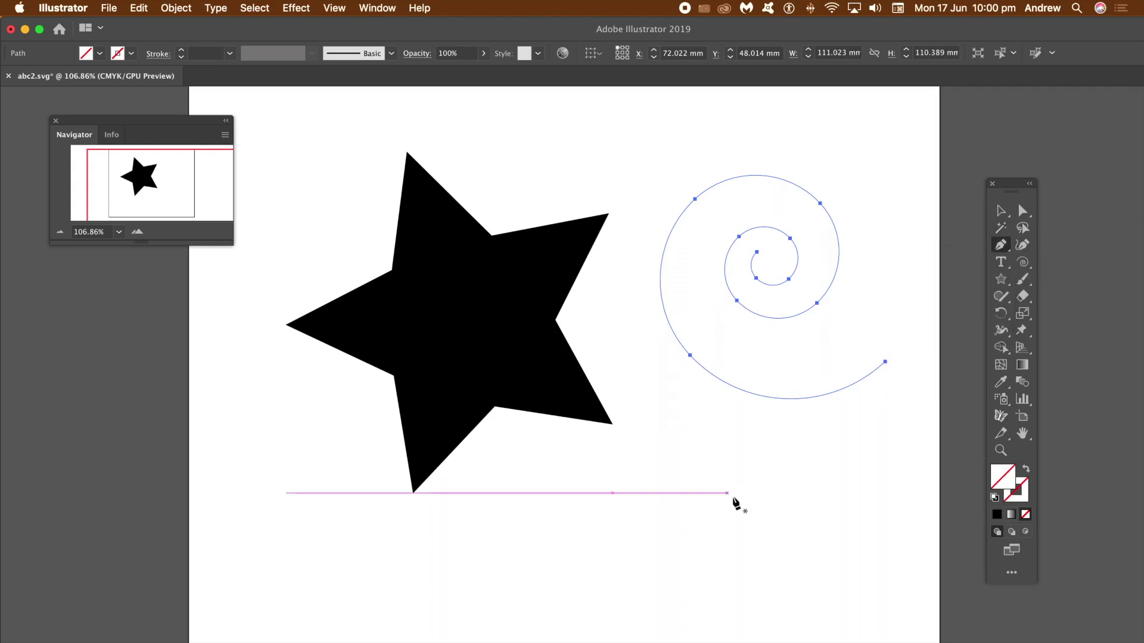
pyautogui.click(741, 493)
pyautogui.click(655, 533)
pyautogui.click(747, 581)
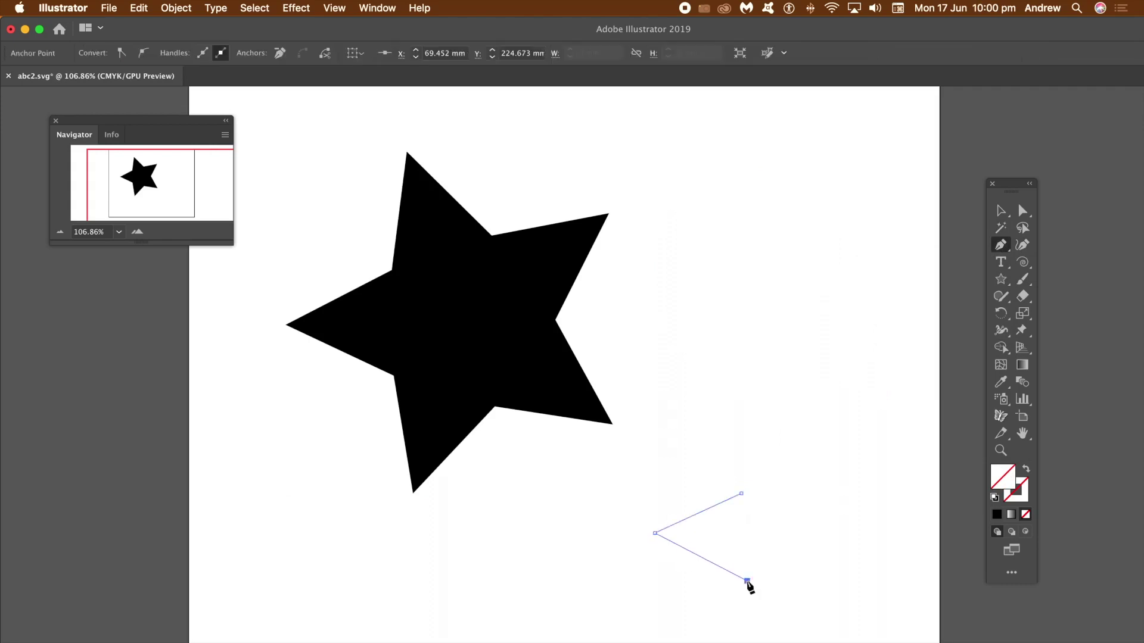
pyautogui.click(842, 553)
pyautogui.click(757, 474)
pyautogui.click(651, 494)
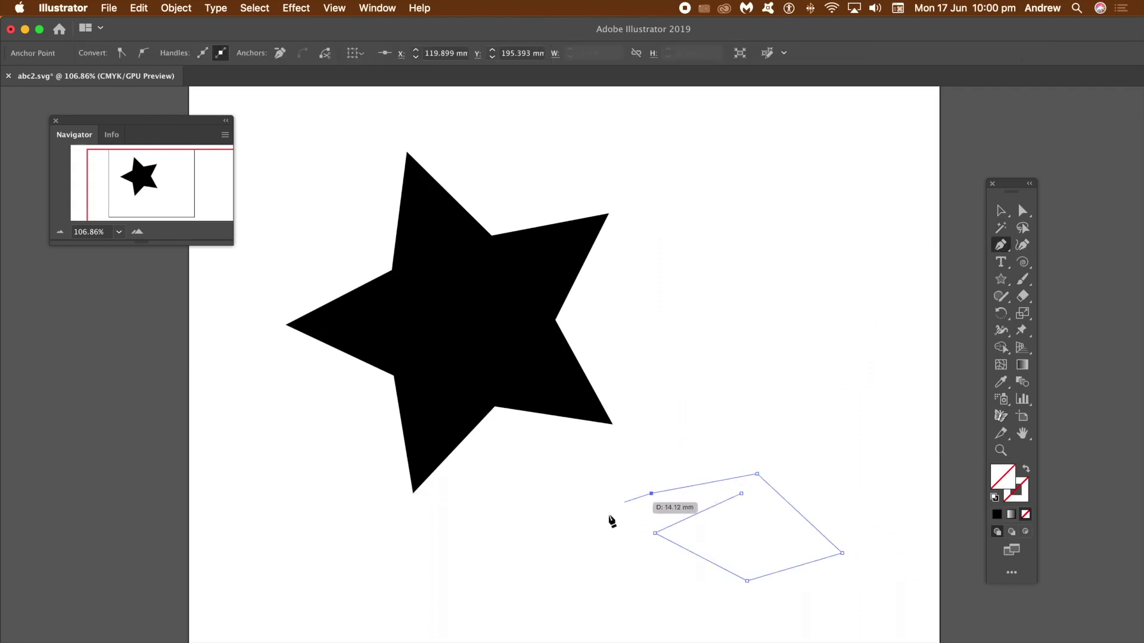
pyautogui.click(613, 553)
pyautogui.click(660, 578)
pyautogui.click(734, 601)
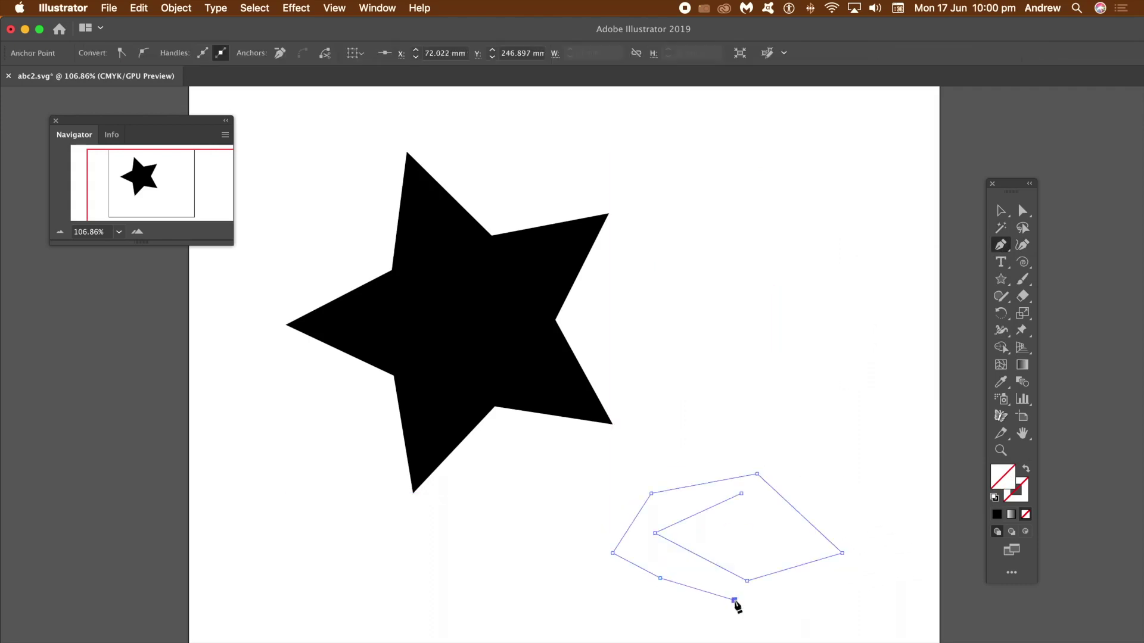
pyautogui.click(794, 591)
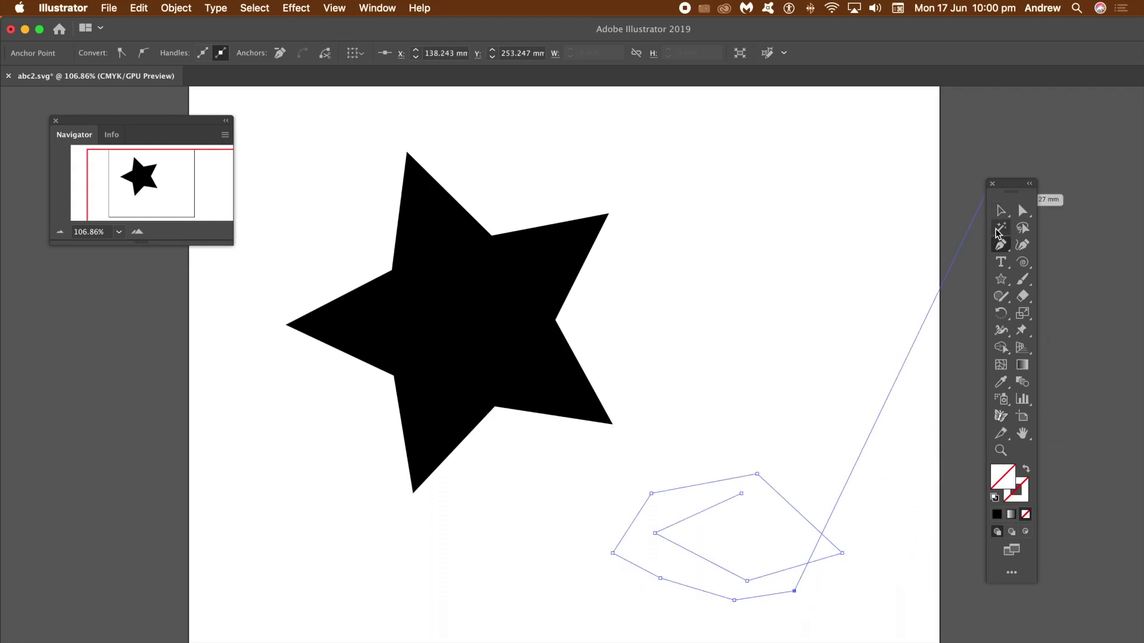
pyautogui.click(1001, 210)
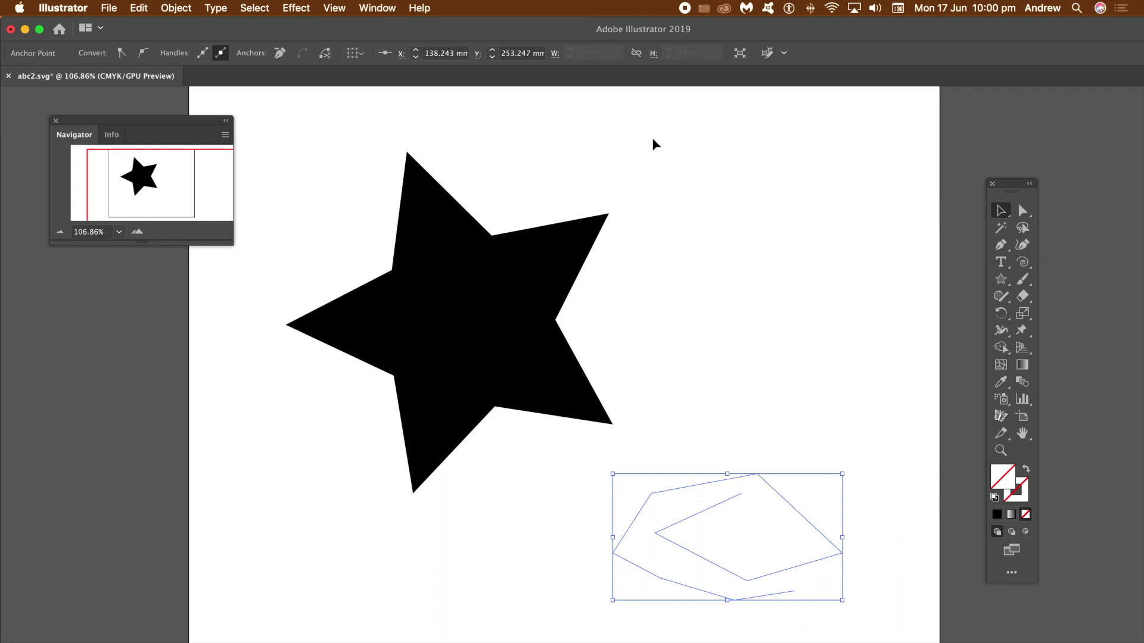
# - Give the spiral a black 4 pt stroke
pyautogui.moveTo(655, 145)
pyautogui.mouseDown()
pyautogui.moveTo(848, 319)
pyautogui.moveTo(870, 355)
pyautogui.mouseUp()
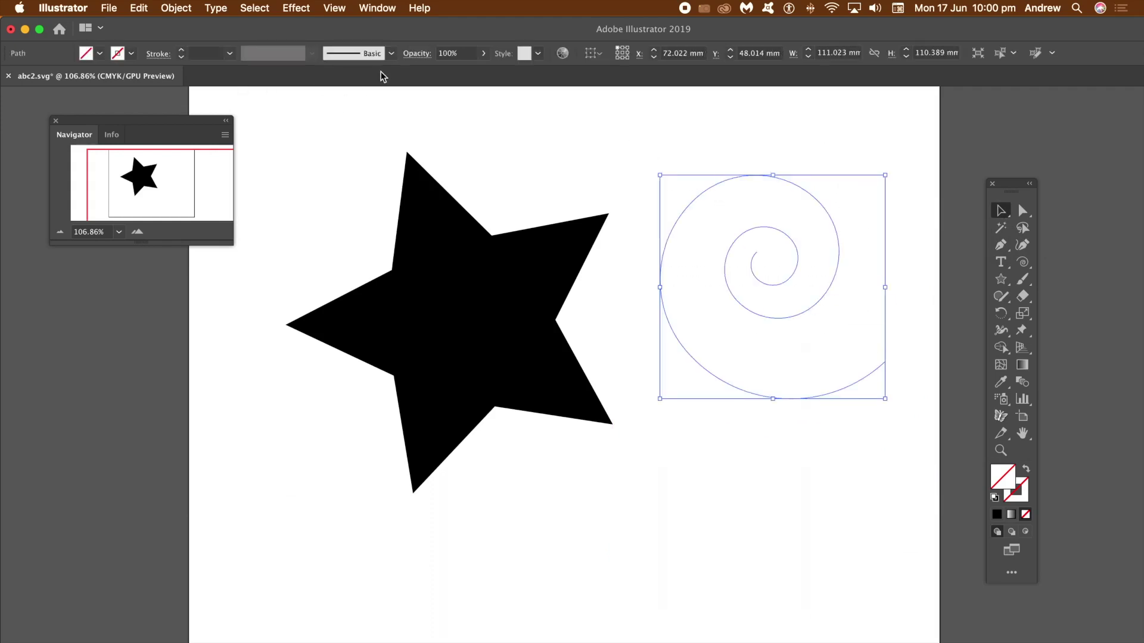
pyautogui.click(131, 57)
pyautogui.click(37, 81)
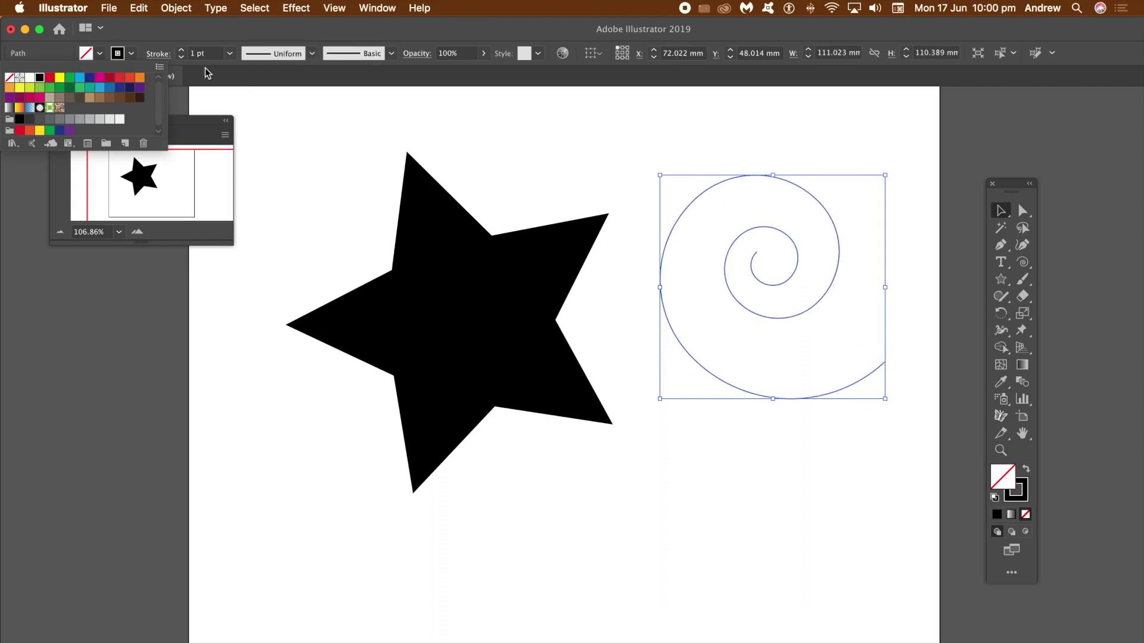
pyautogui.click(229, 53)
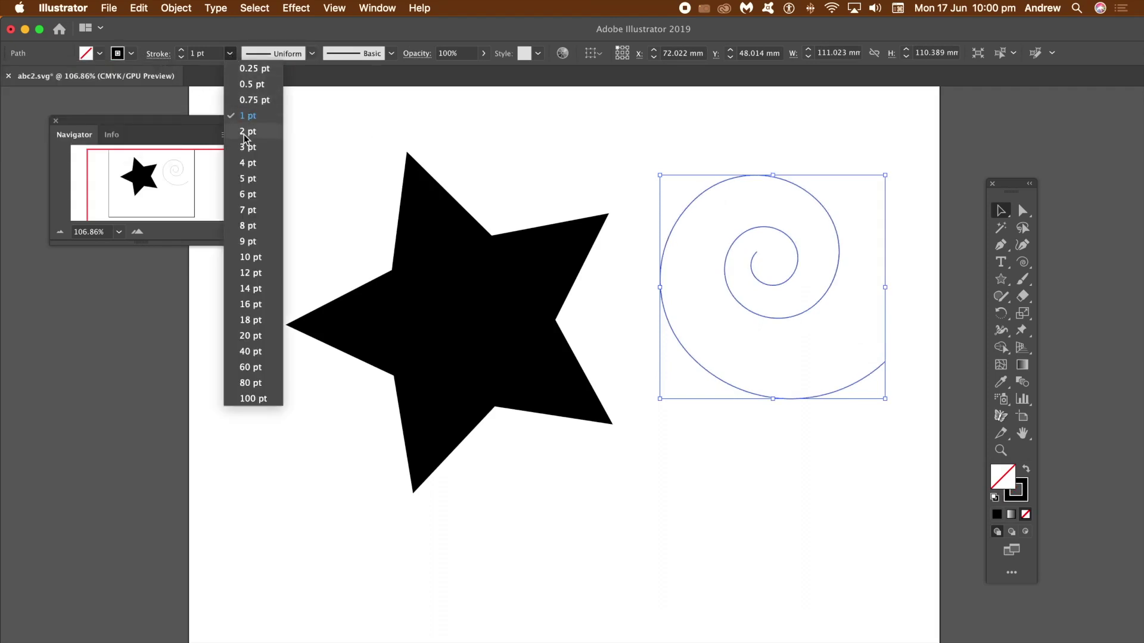
pyautogui.click(247, 163)
pyautogui.click(960, 435)
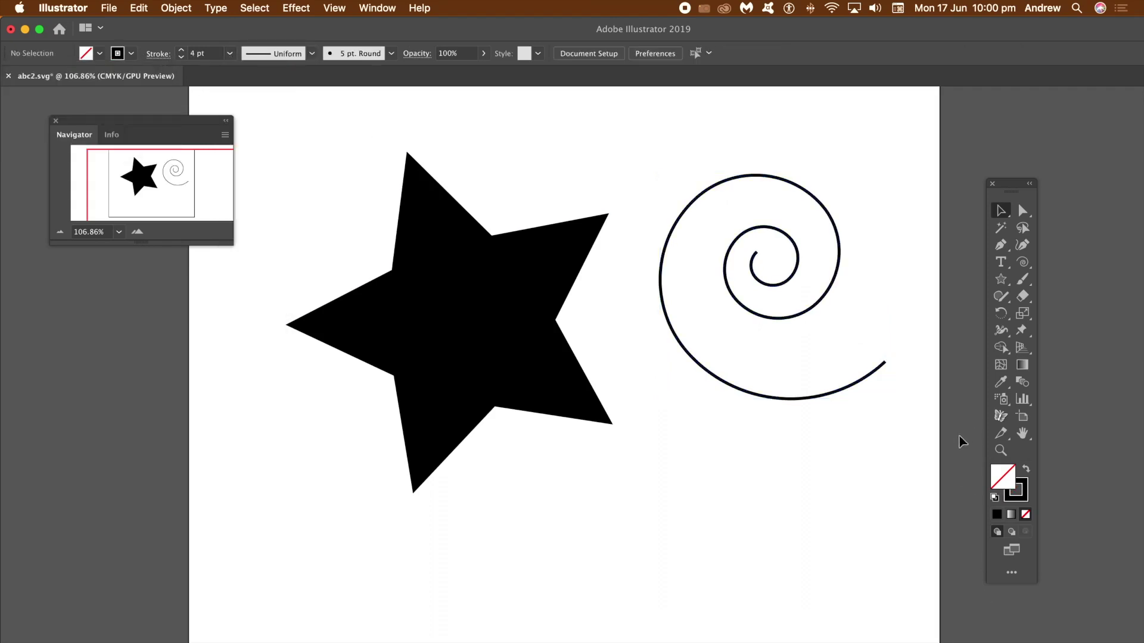
# - Give the freeform zigzag path a black 4 pt stroke
pyautogui.moveTo(960, 439)
pyautogui.mouseDown()
pyautogui.moveTo(691, 640)
pyautogui.moveTo(616, 640)
pyautogui.mouseUp()
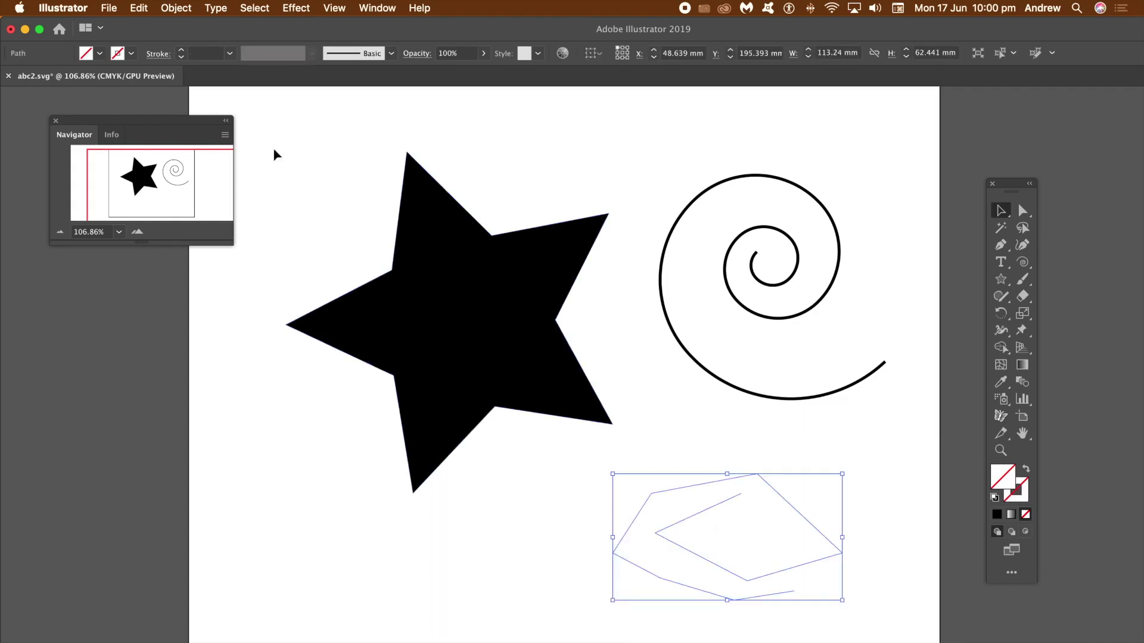
pyautogui.click(130, 53)
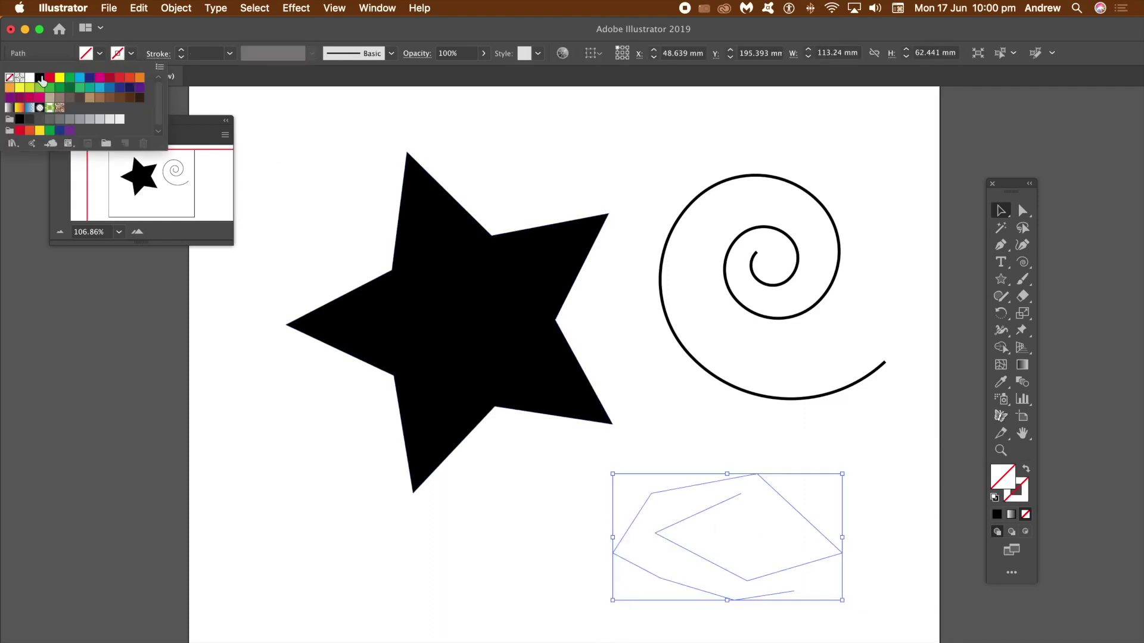
pyautogui.click(41, 79)
pyautogui.click(229, 53)
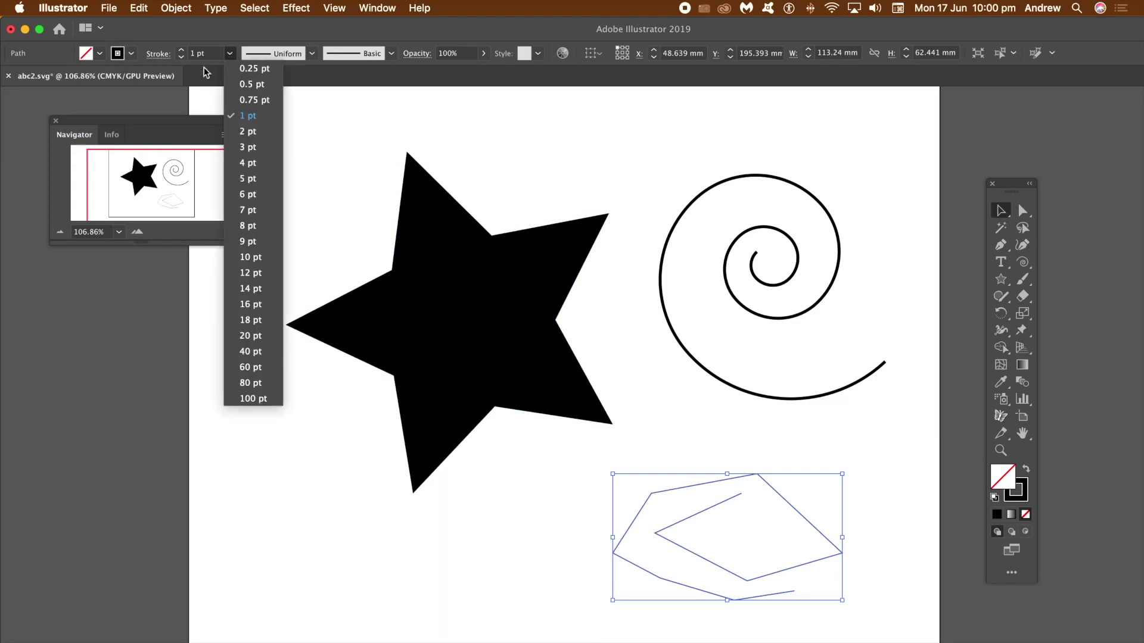
pyautogui.click(251, 163)
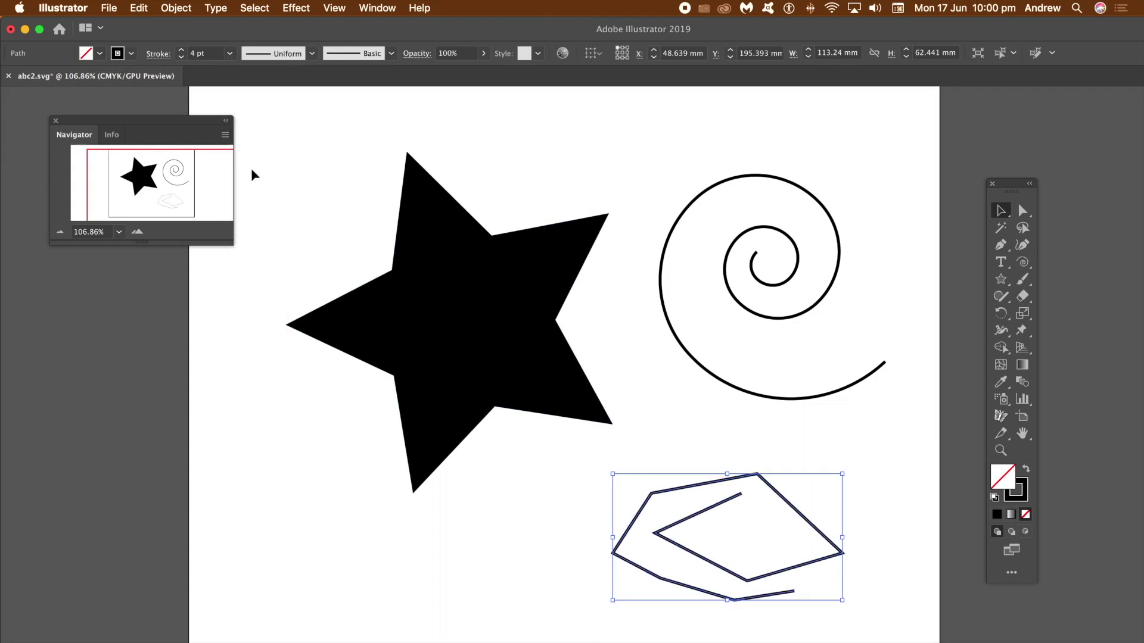
pyautogui.click(624, 156)
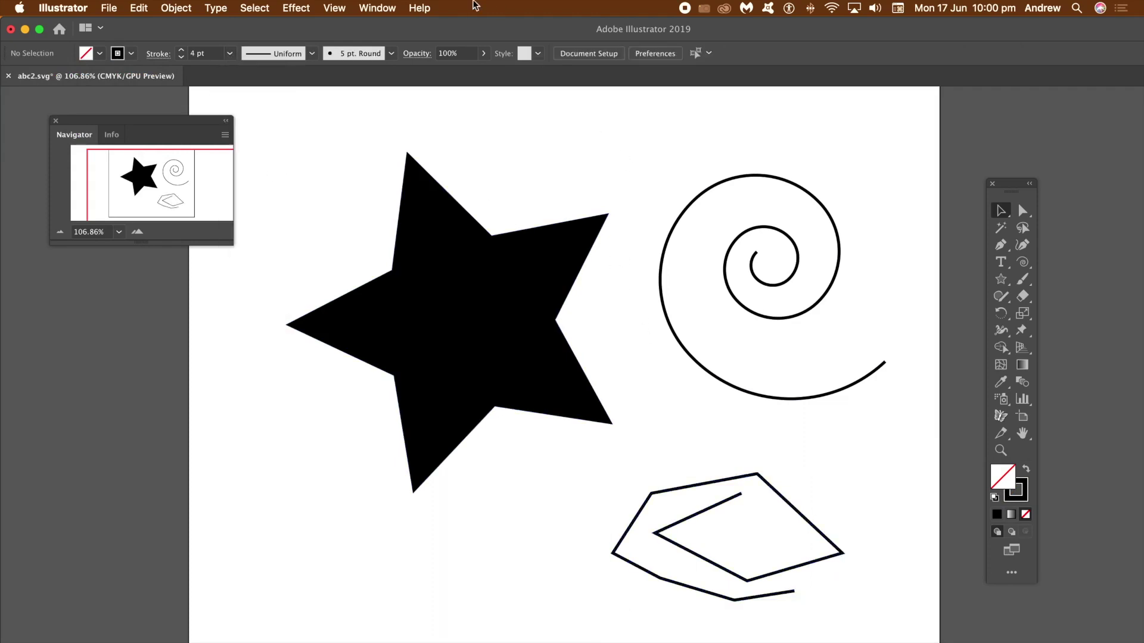
pyautogui.click(109, 7)
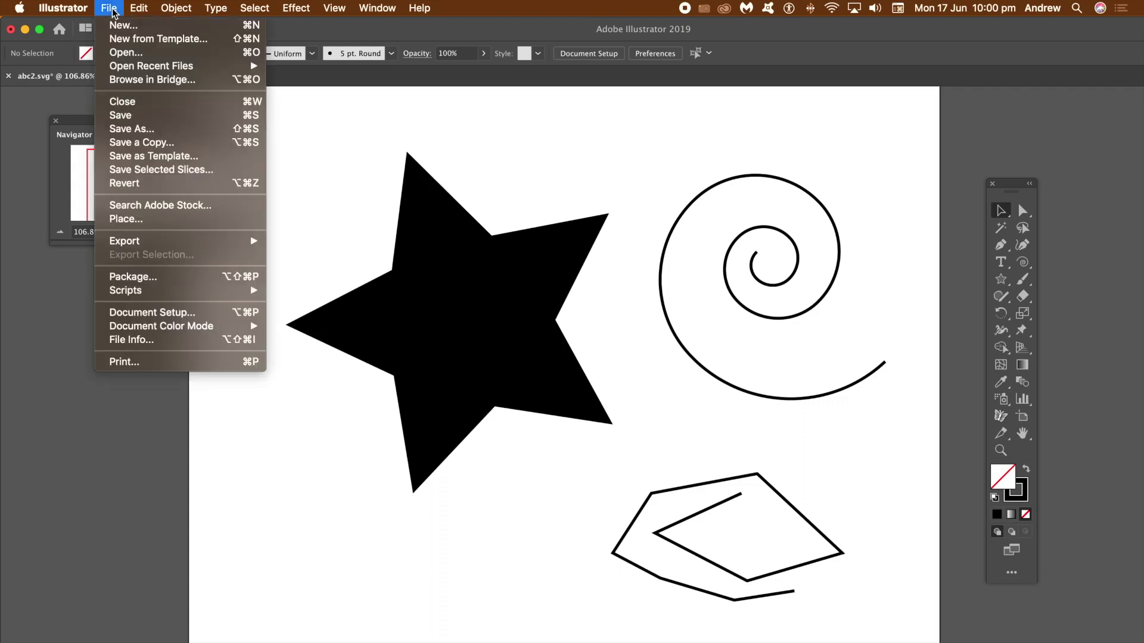
# - Save the drawing on the Desktop as 2.svg using SVG 1.1 options
pyautogui.click(136, 129)
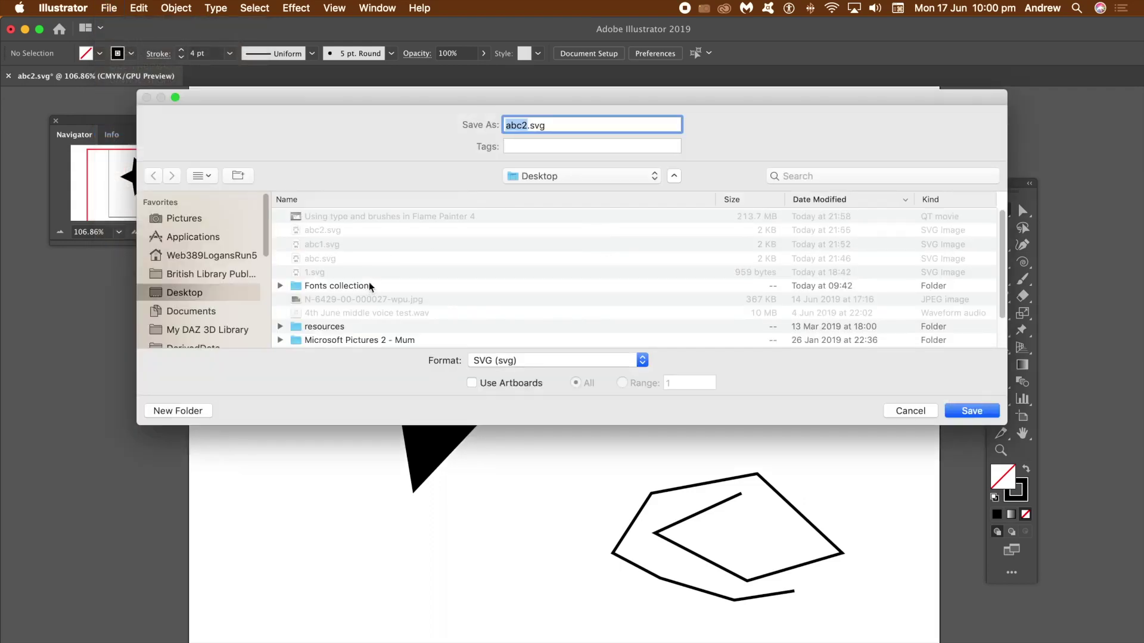
pyautogui.click(524, 125)
pyautogui.doubleClick(526, 125)
pyautogui.write('2')
pyautogui.click(969, 412)
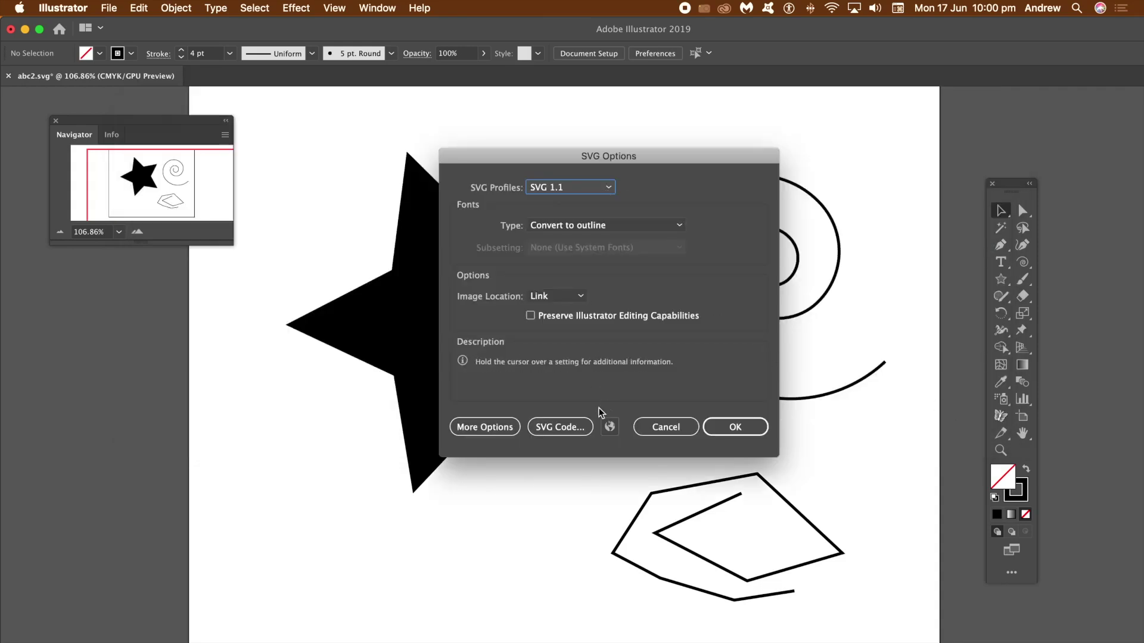
pyautogui.click(737, 427)
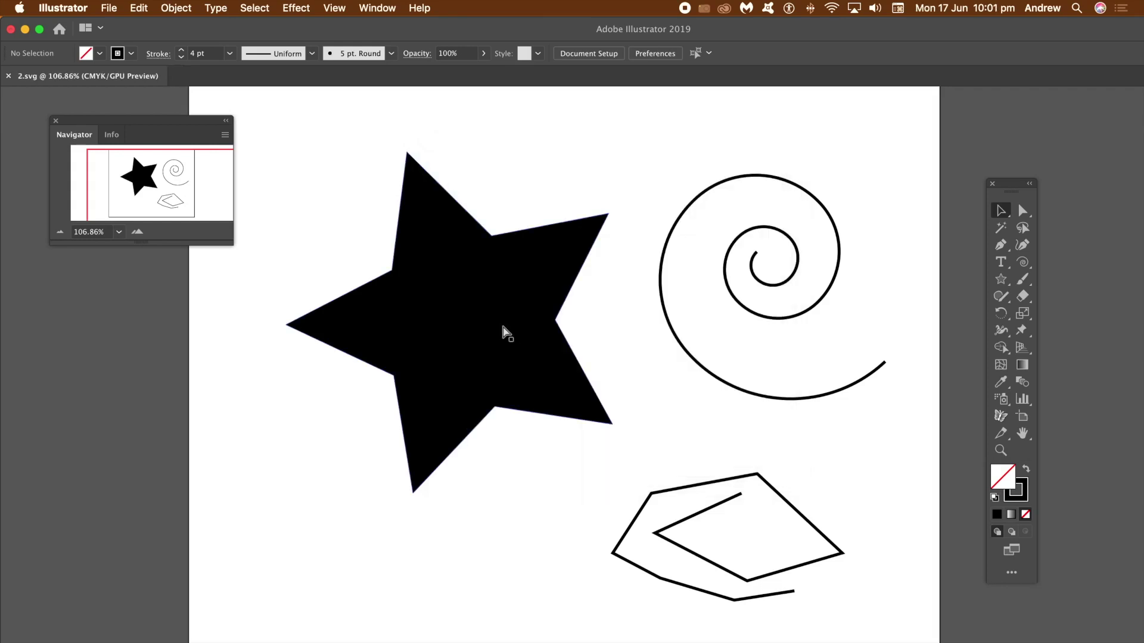
# - In Flame Painter 4, import 2.svg onto the canvas
pyautogui.press('super+Tab')
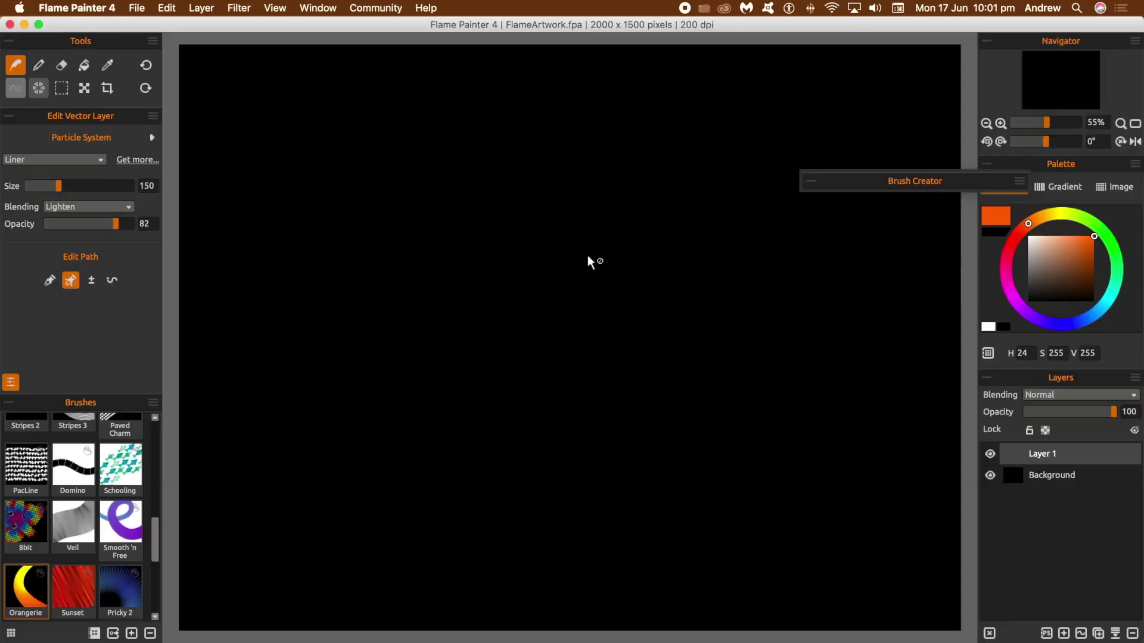
pyautogui.click(142, 8)
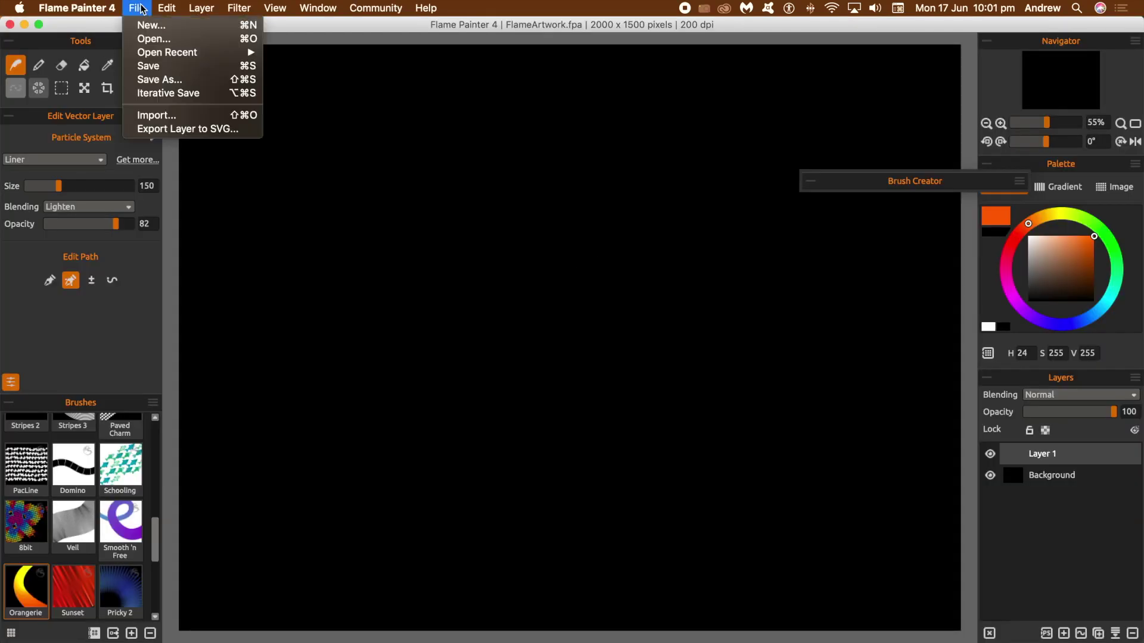
pyautogui.click(175, 119)
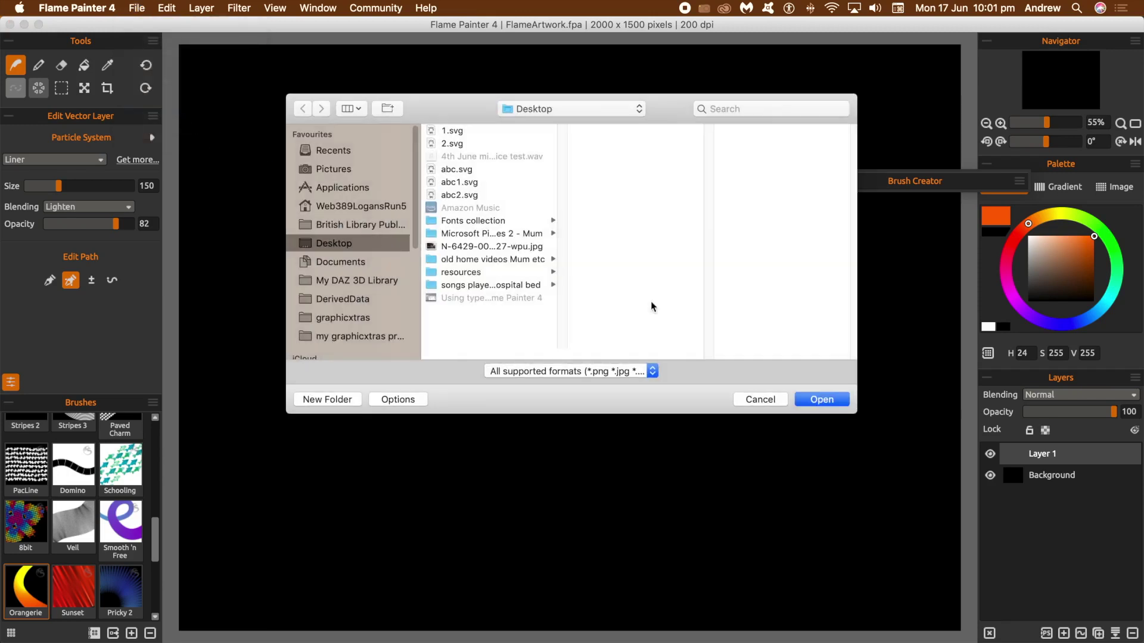
pyautogui.click(451, 144)
pyautogui.click(820, 399)
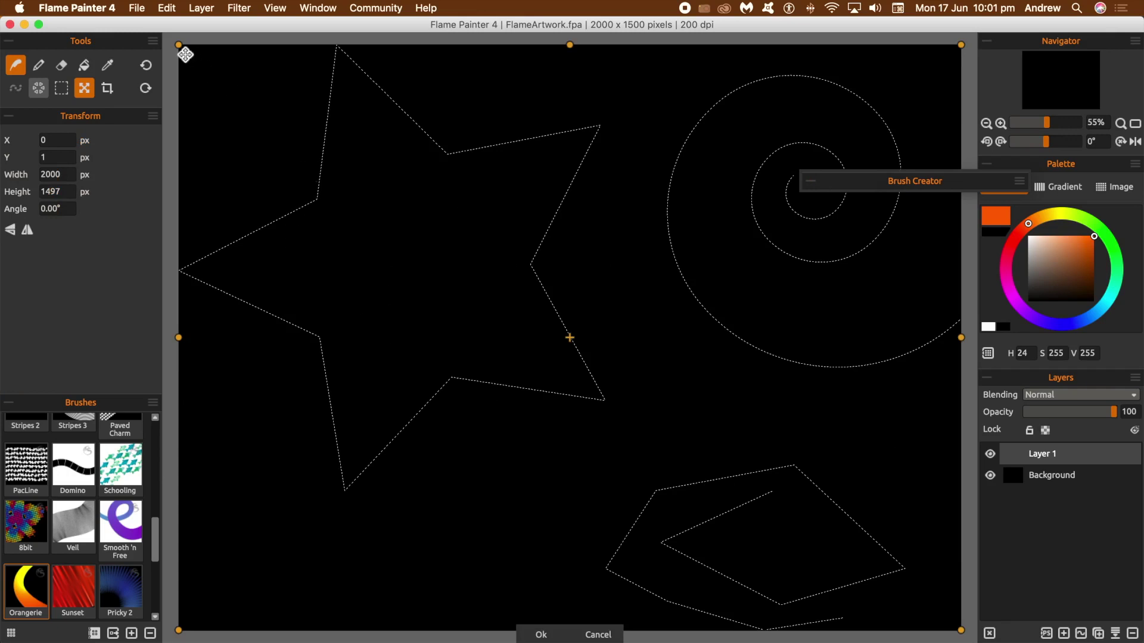
# - Scale the imported paths down proportionally and move them up-left, then confirm
pyautogui.moveTo(180, 47); pyautogui.dragTo(340, 169)
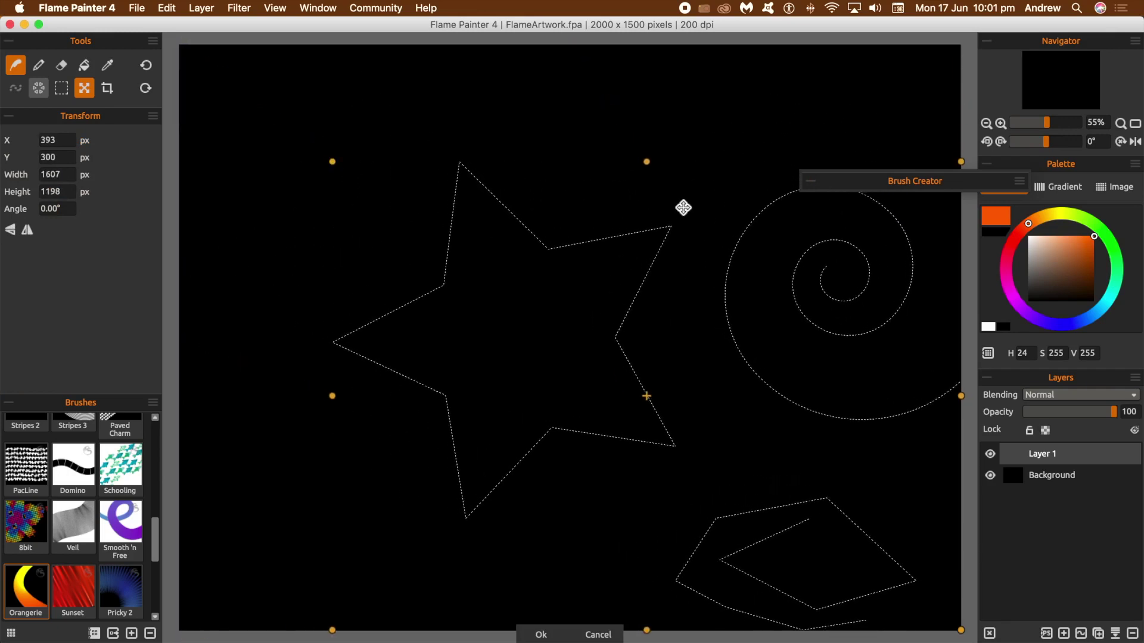
pyautogui.moveTo(641, 400); pyautogui.dragTo(556, 355)
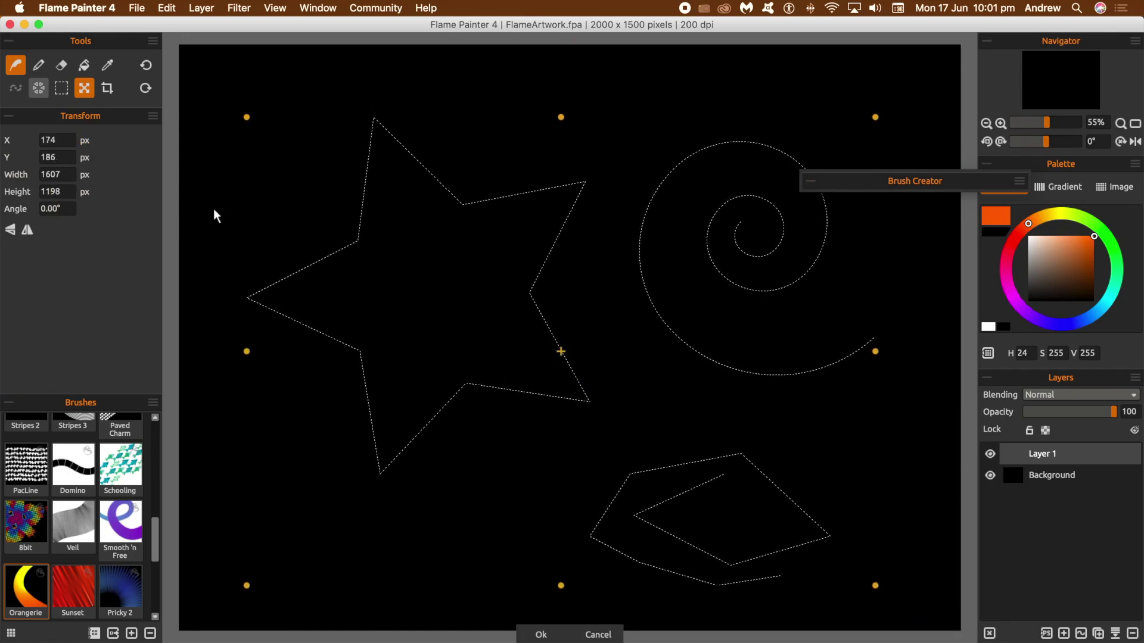
pyautogui.click(545, 635)
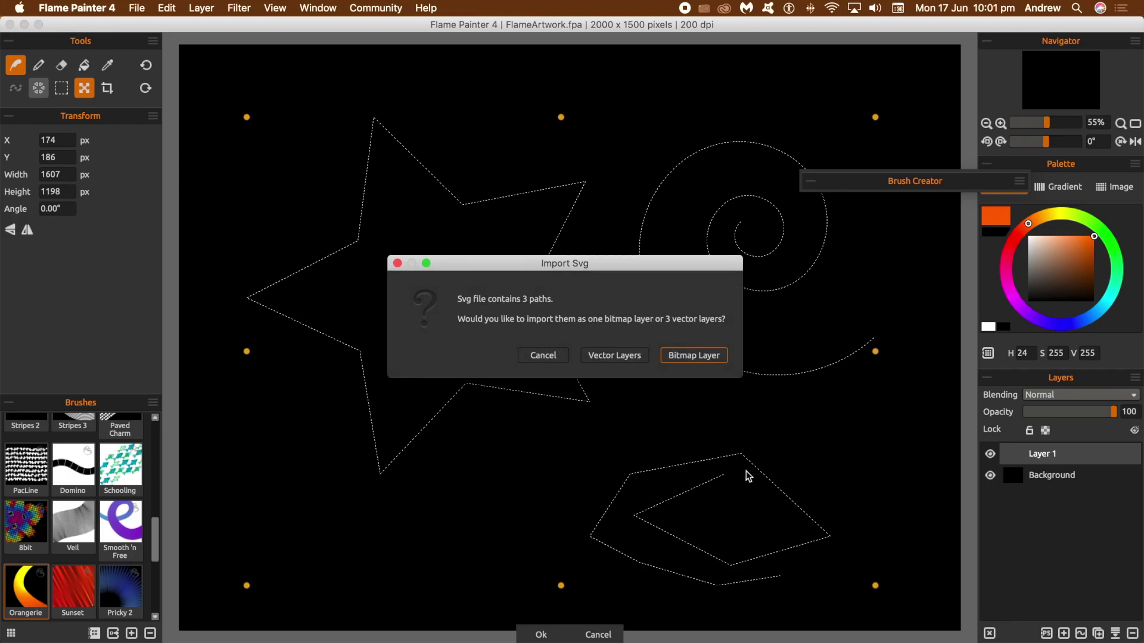
# - Import the star, spiral and freeform paths as three separate vector layers
pyautogui.click(620, 355)
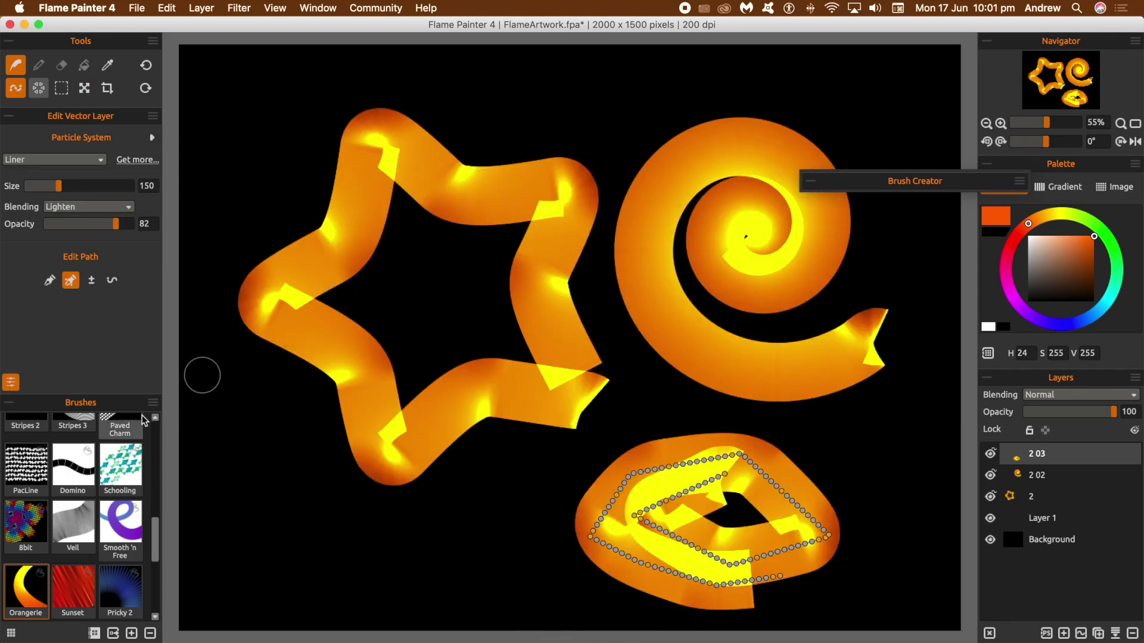
pyautogui.click(1035, 500)
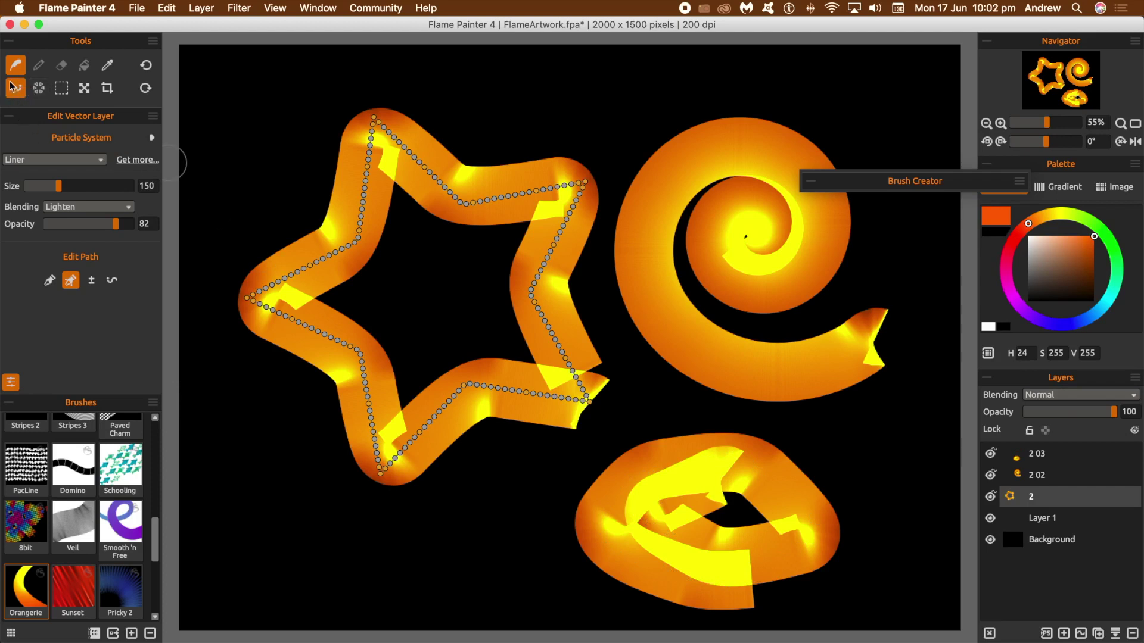
# - Switch the star layer's particle system to Follow
pyautogui.moveTo(156, 539); pyautogui.dragTo(154, 471)
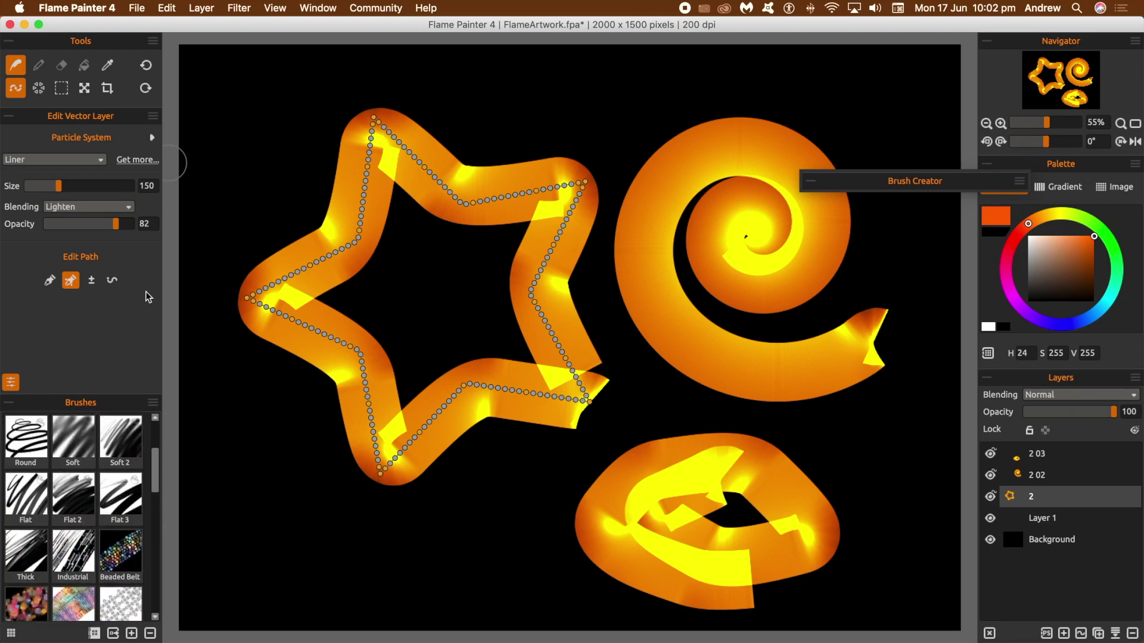
pyautogui.click(42, 159)
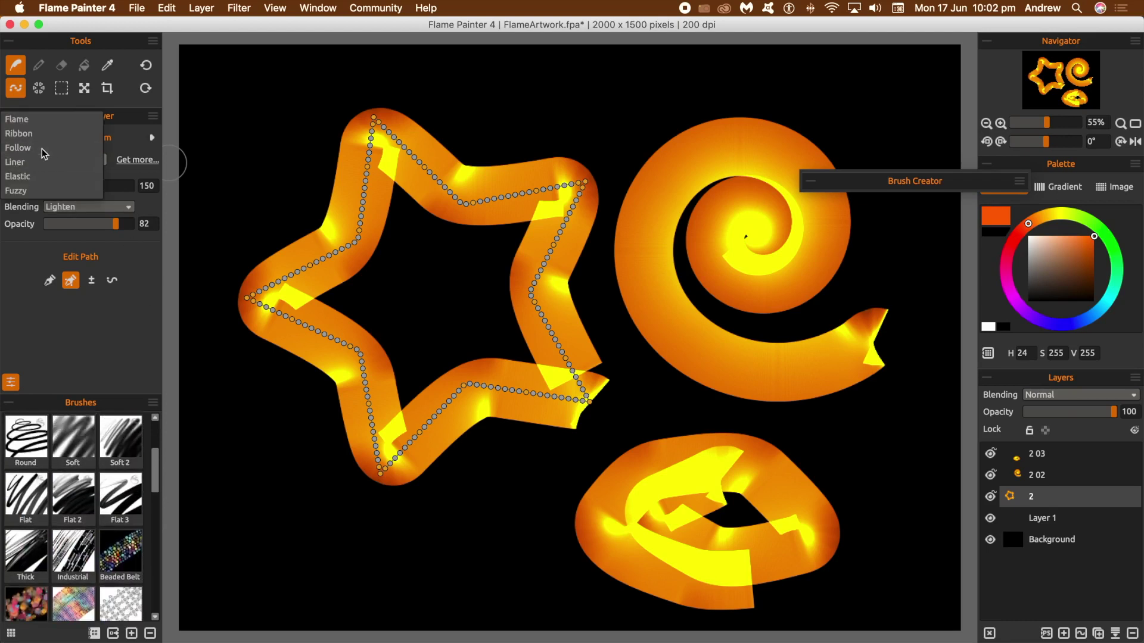
pyautogui.click(42, 148)
# - Try Rainbow Plus, Colorslide and Snow Flakes on the star, settling on Green Leaves 2
pyautogui.click(84, 448)
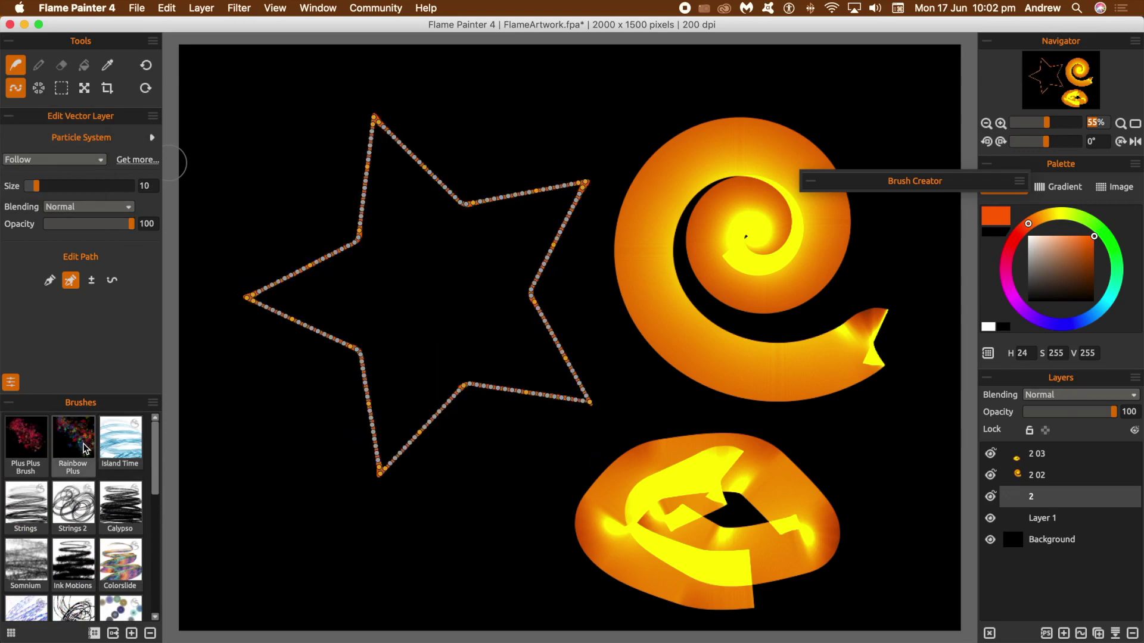
pyautogui.click(84, 448)
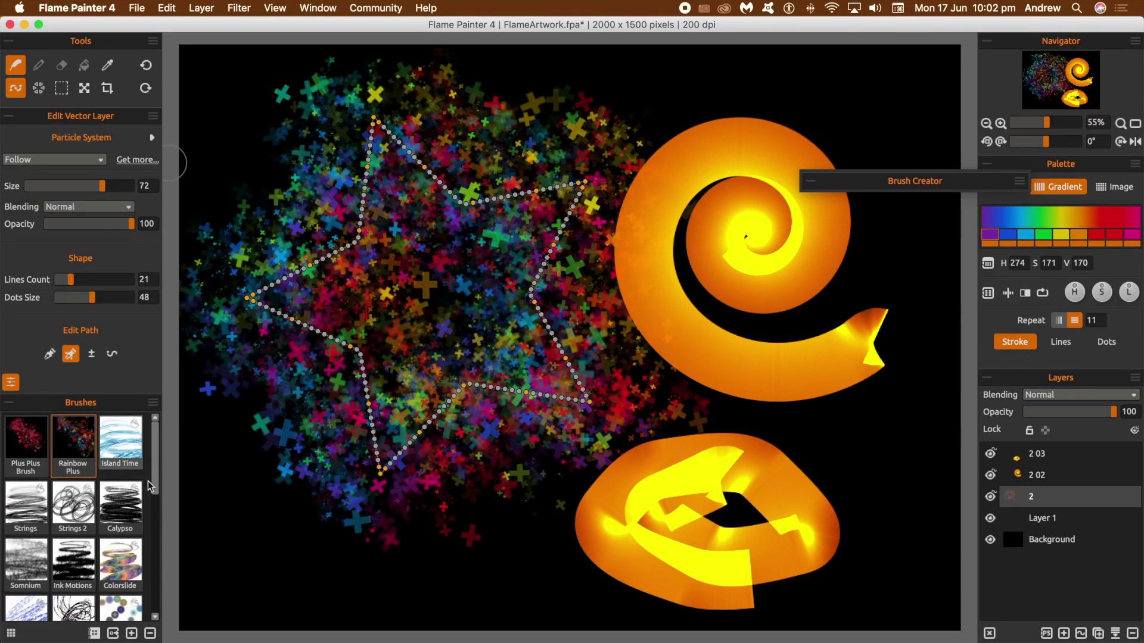
pyautogui.click(132, 570)
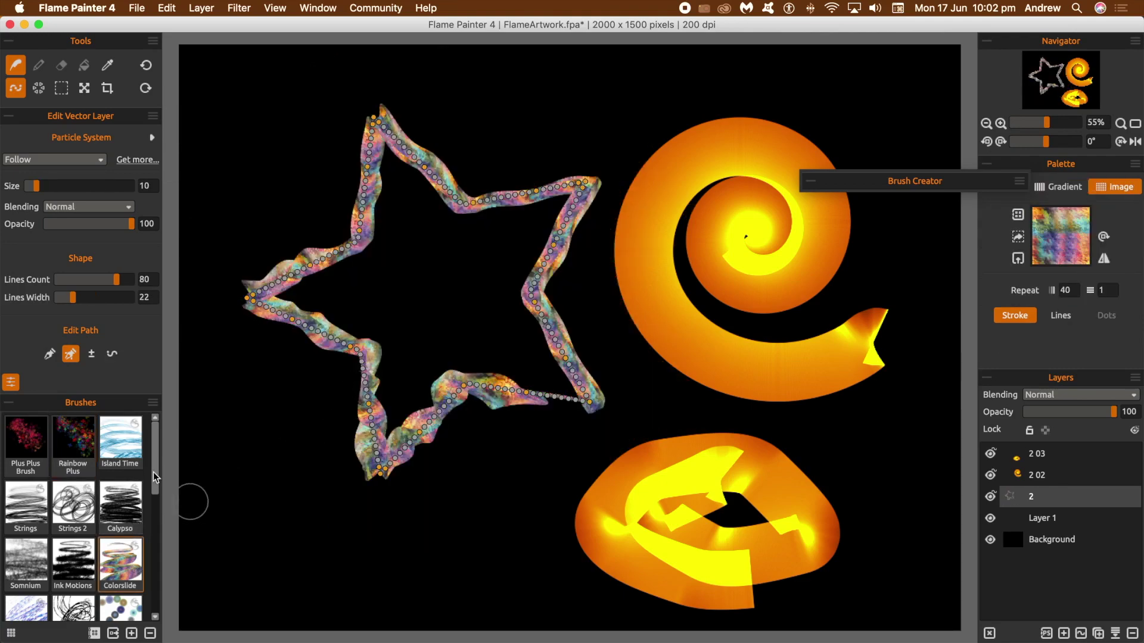
pyautogui.moveTo(160, 474); pyautogui.dragTo(159, 562)
pyautogui.click(115, 516)
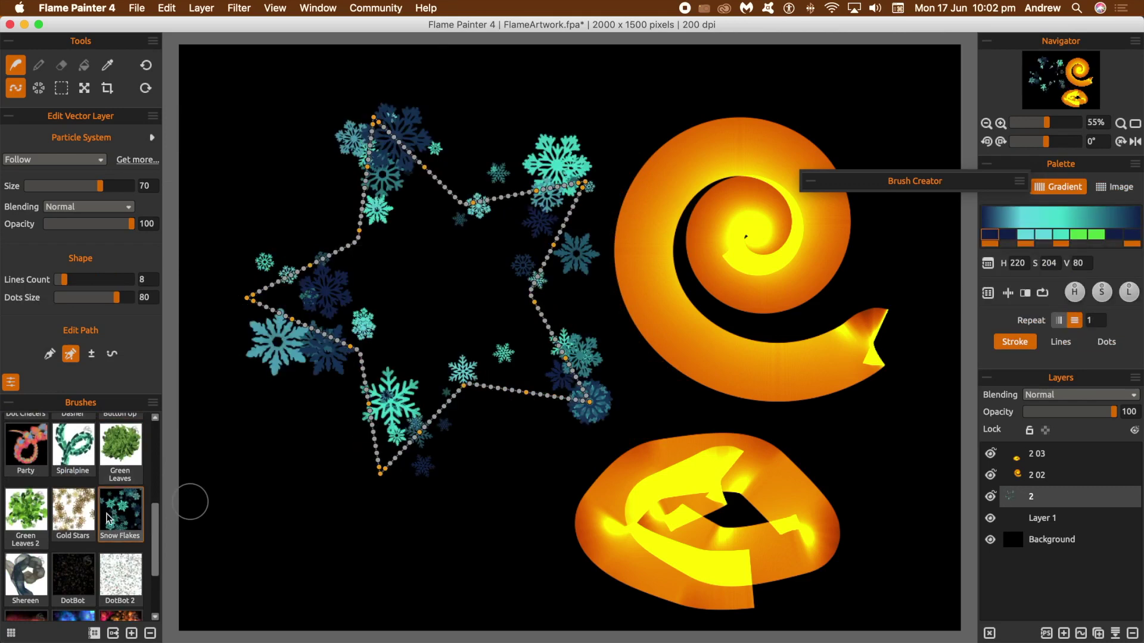
pyautogui.click(25, 512)
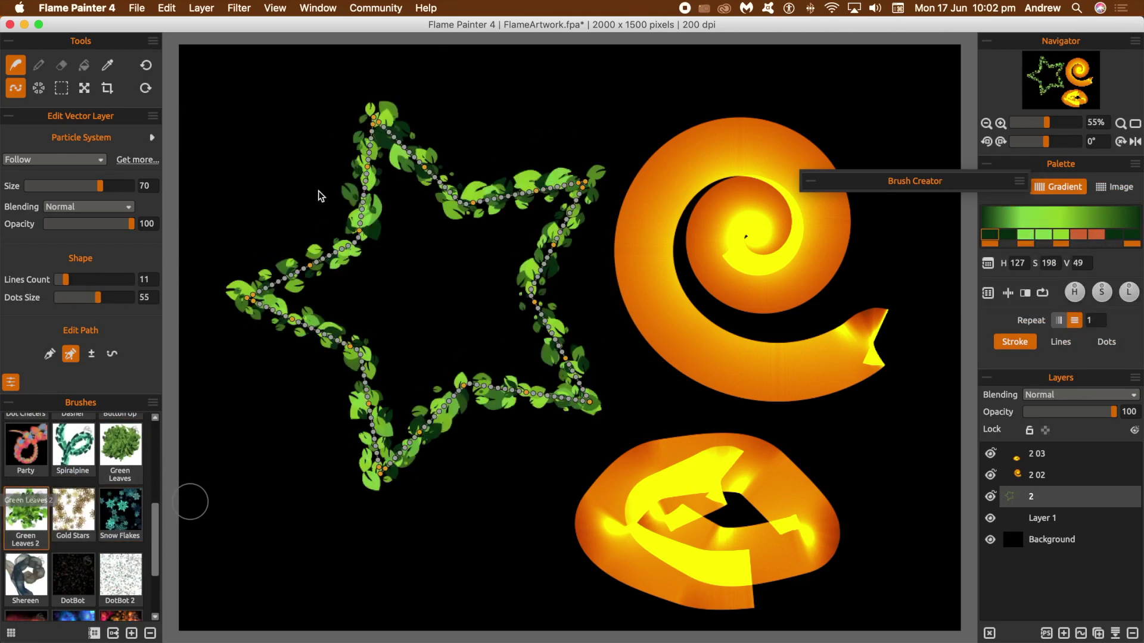
pyautogui.click(84, 88)
# - Shrink the leafy star, rotate it 37.5°, and move it to the upper left
pyautogui.moveTo(230, 92); pyautogui.dragTo(341, 190)
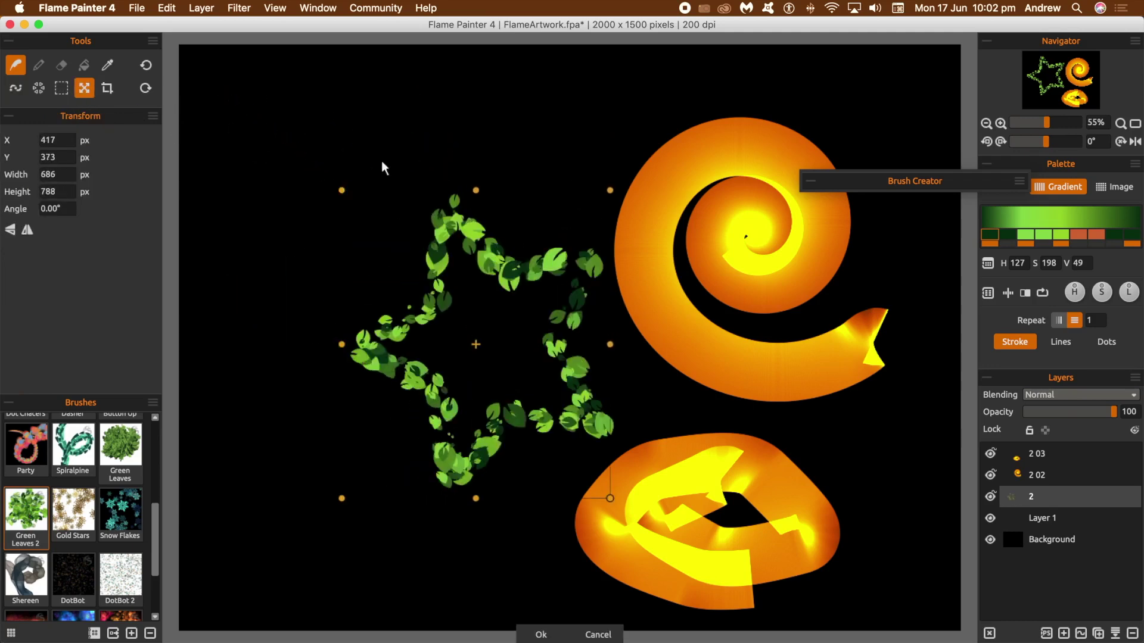
pyautogui.moveTo(374, 177); pyautogui.dragTo(496, 150)
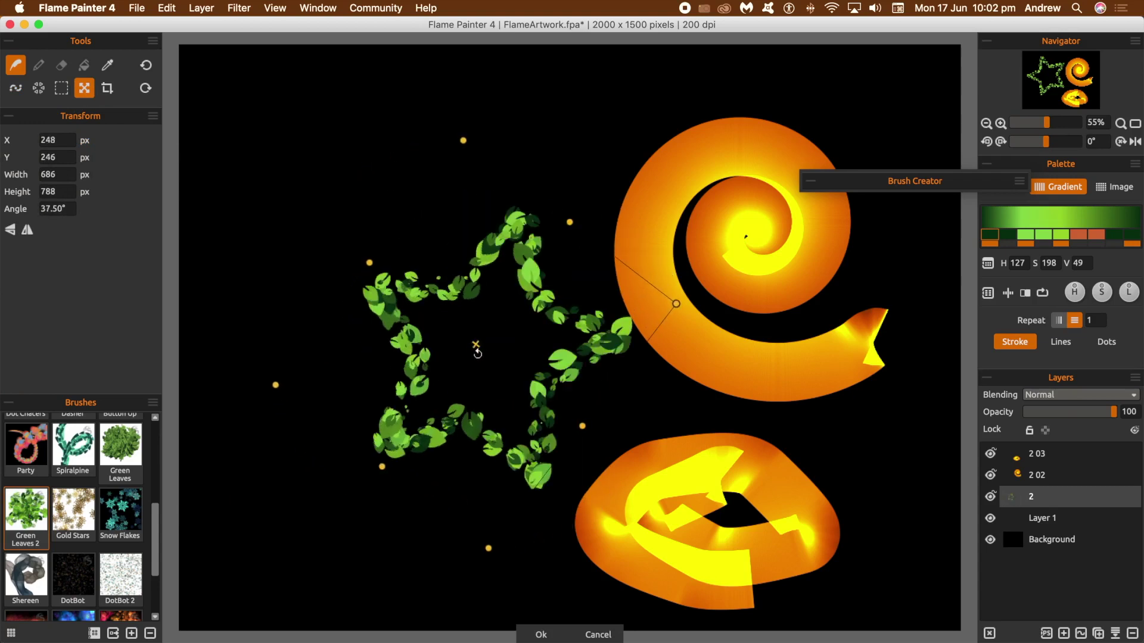
pyautogui.moveTo(475, 340); pyautogui.dragTo(323, 205)
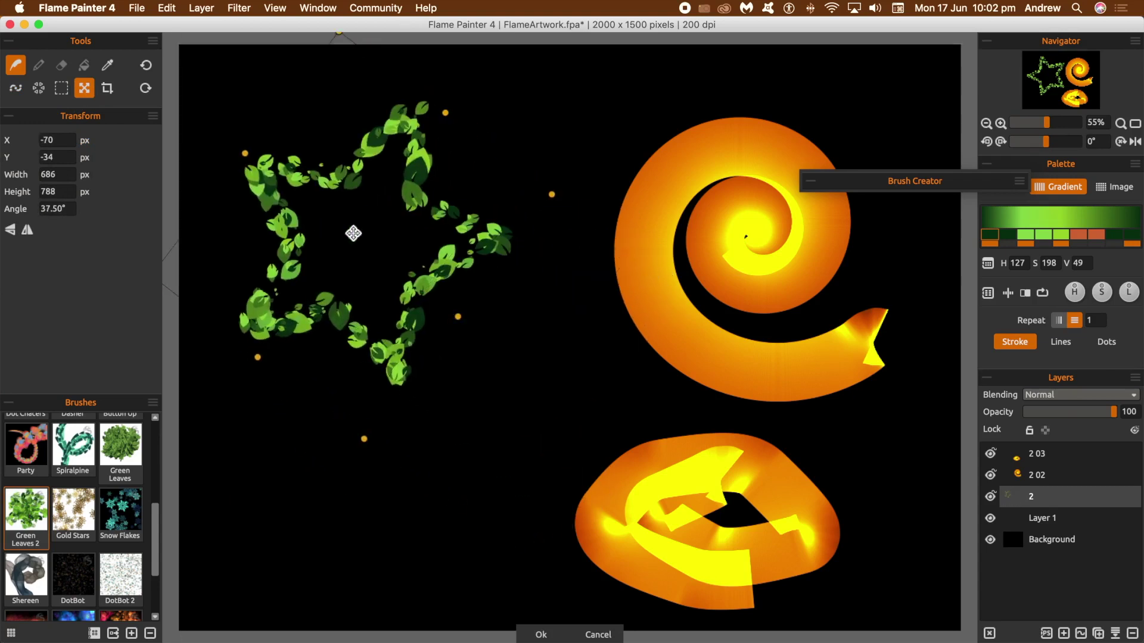
pyautogui.click(536, 633)
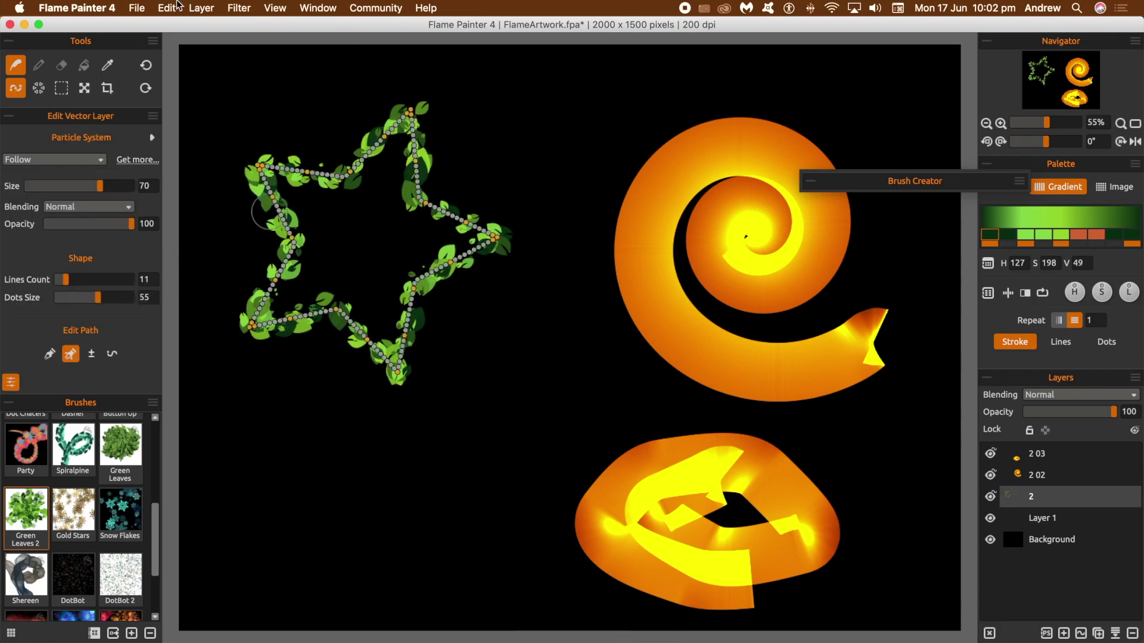
pyautogui.click(196, 8)
# - Duplicate the star, move the copy lower right, and give it the Party brush
pyautogui.click(209, 51)
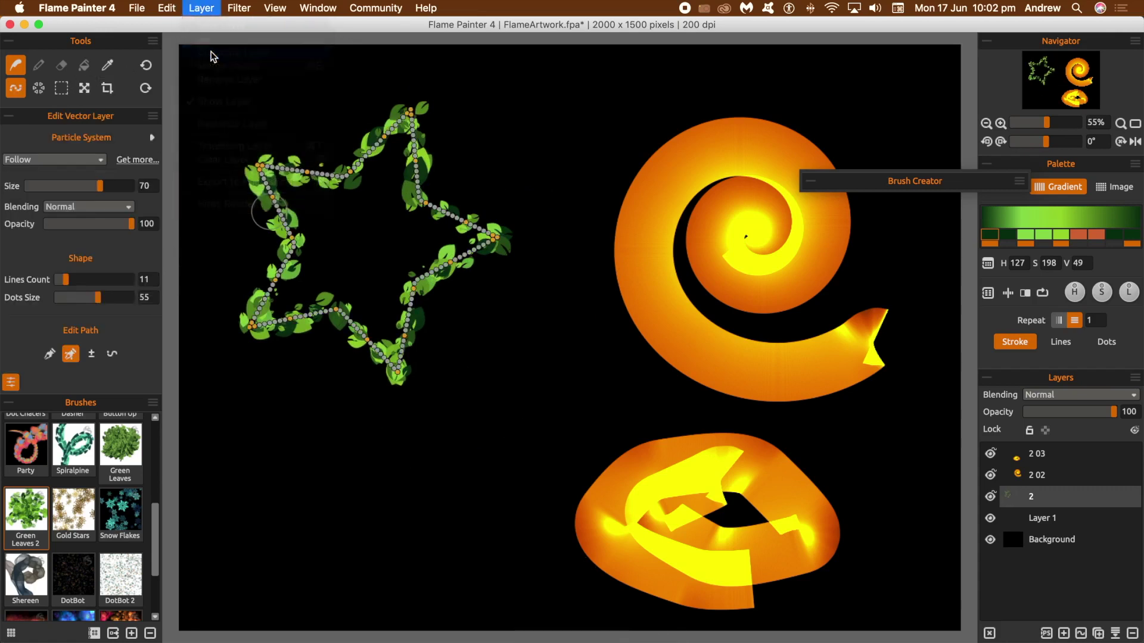
pyautogui.click(84, 87)
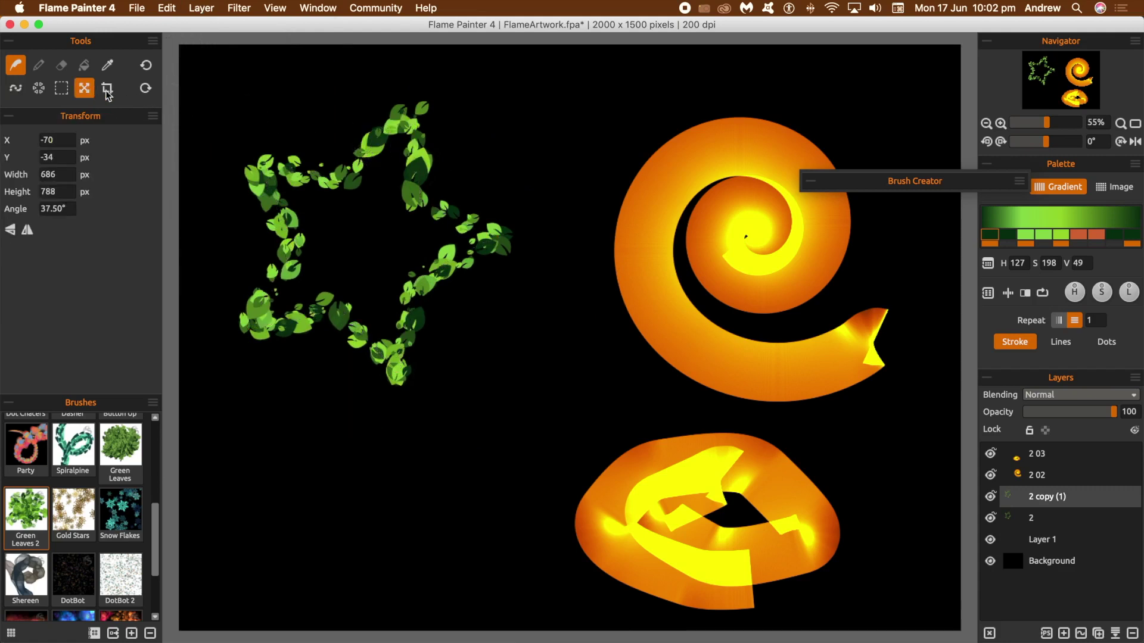
pyautogui.moveTo(420, 209); pyautogui.dragTo(545, 429)
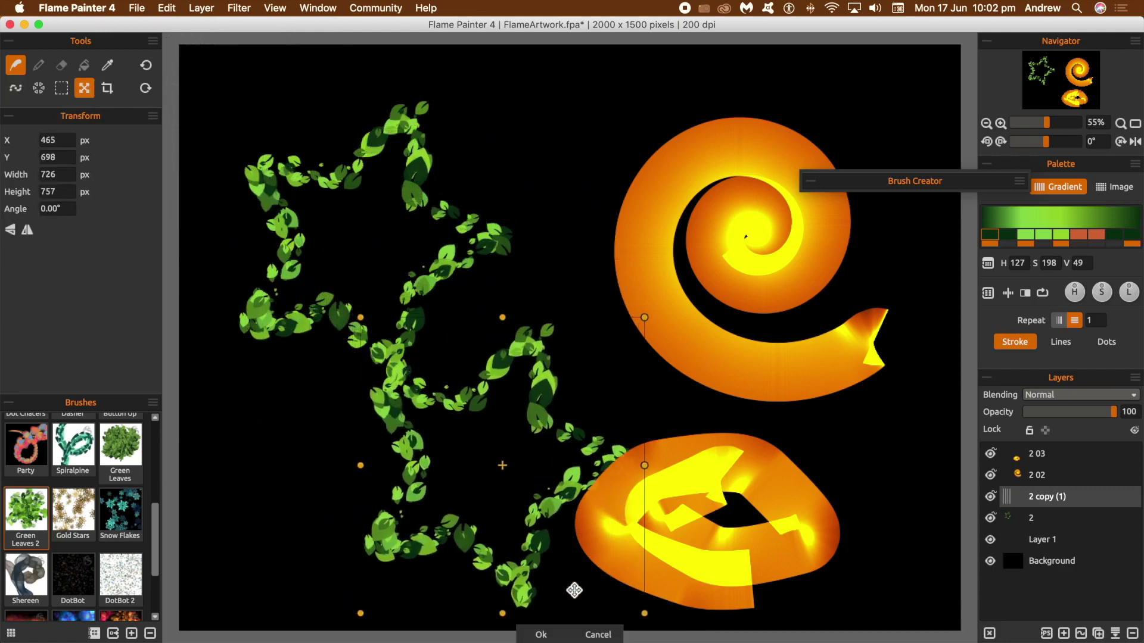
pyautogui.click(540, 635)
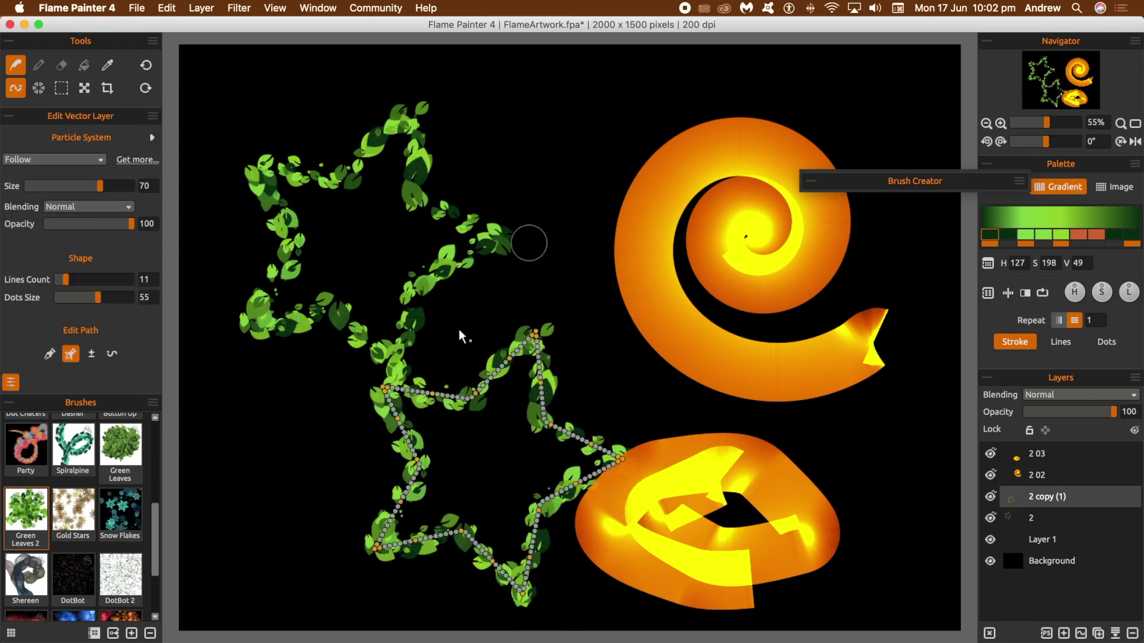
pyautogui.click(41, 456)
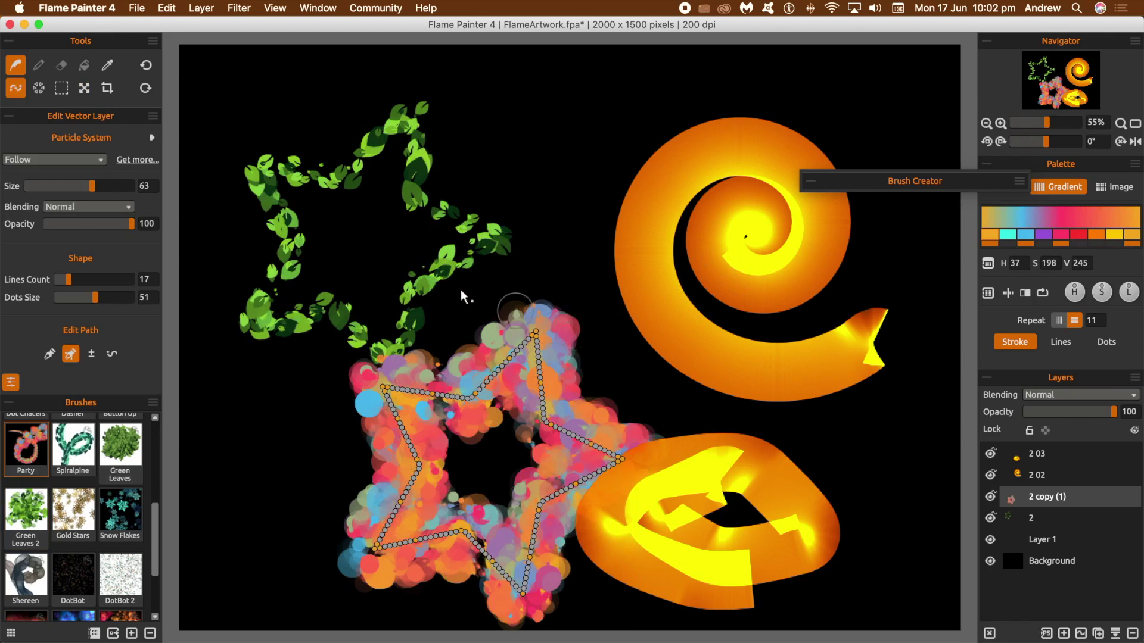
pyautogui.click(1041, 474)
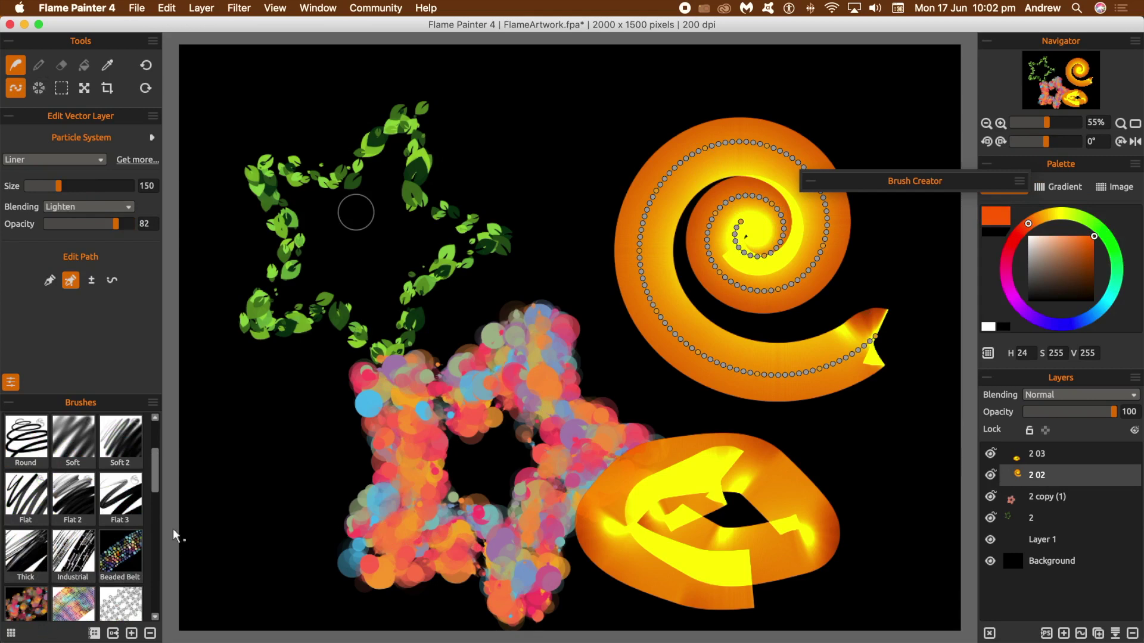
# - Try Rainbow Stripes, Pricky 3 and Pink Flare on the spiral, settling on Attraction
pyautogui.moveTo(155, 475); pyautogui.dragTo(163, 555)
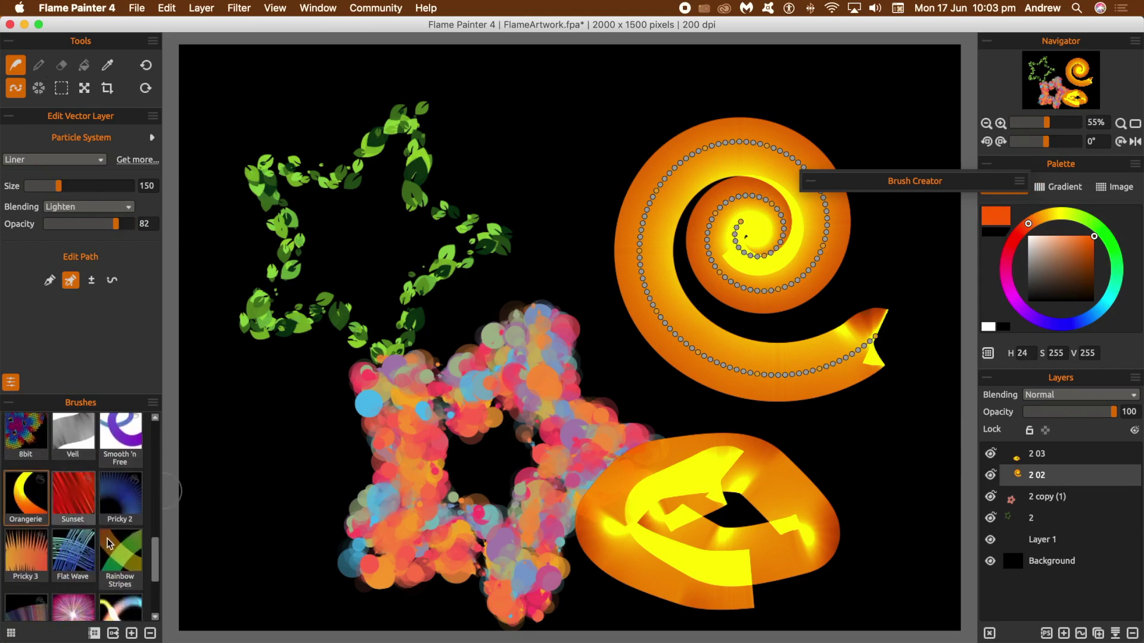
pyautogui.click(133, 559)
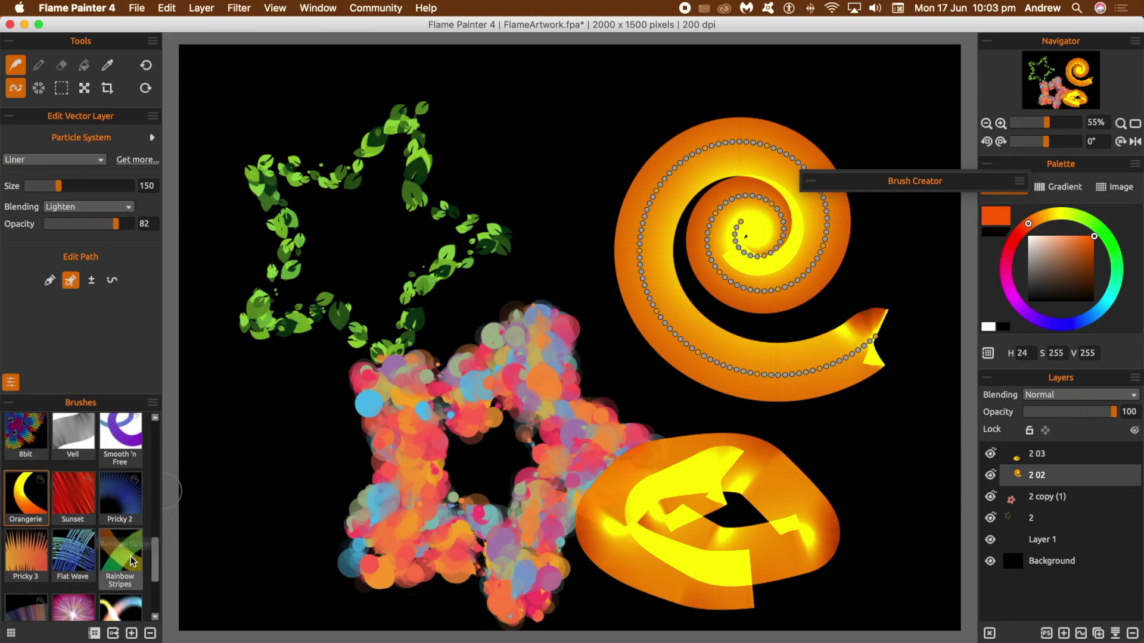
pyautogui.click(26, 558)
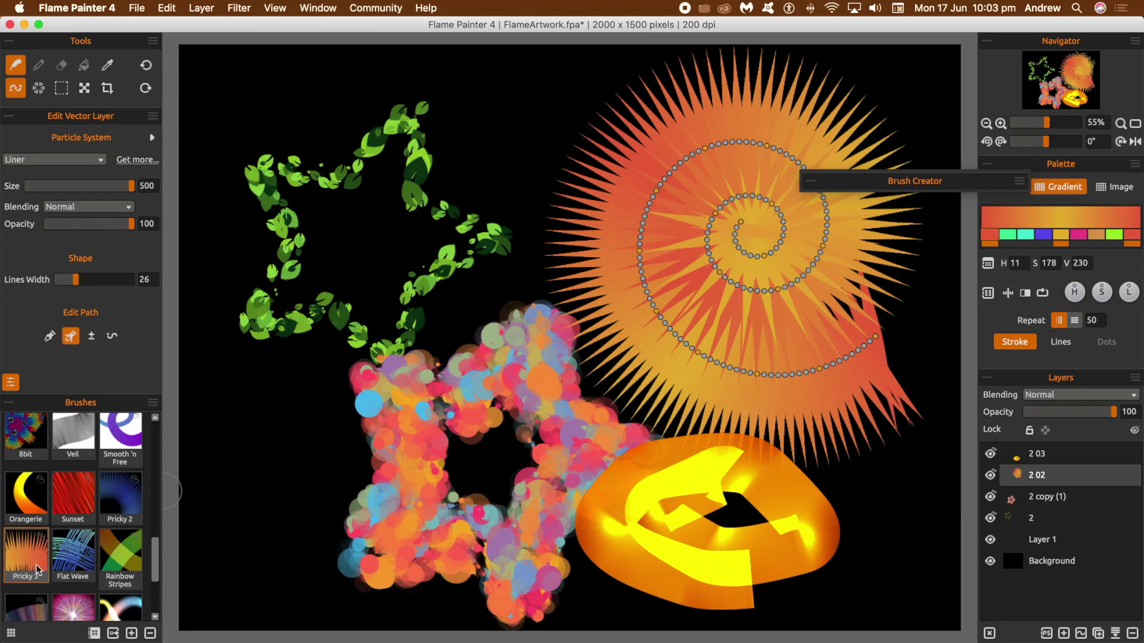
pyautogui.click(70, 609)
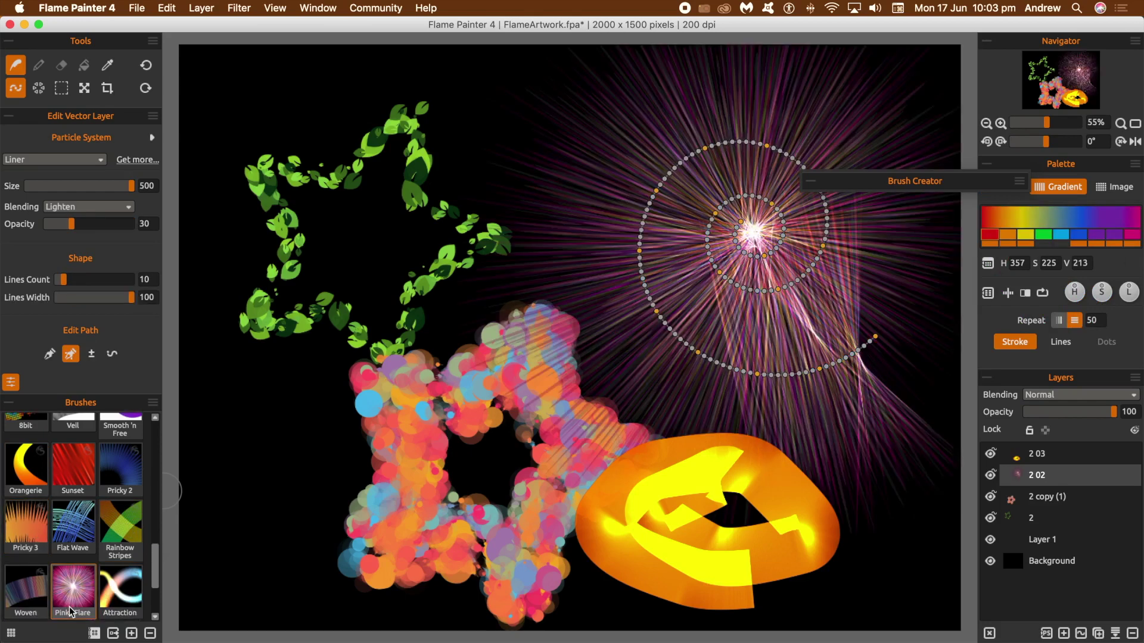
pyautogui.click(125, 600)
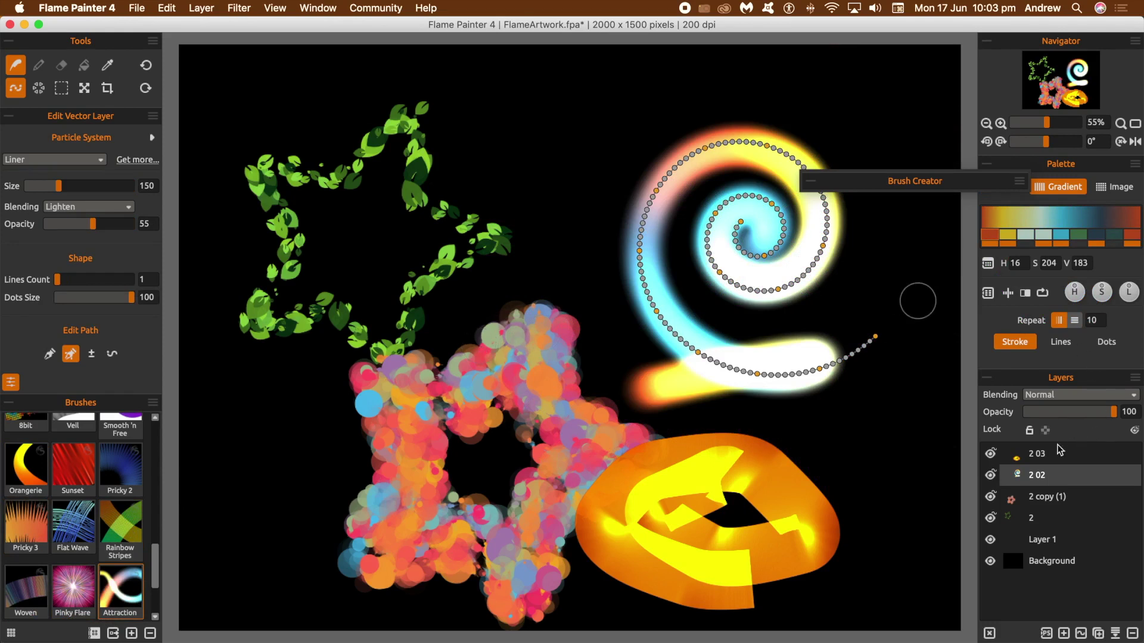
pyautogui.click(1047, 457)
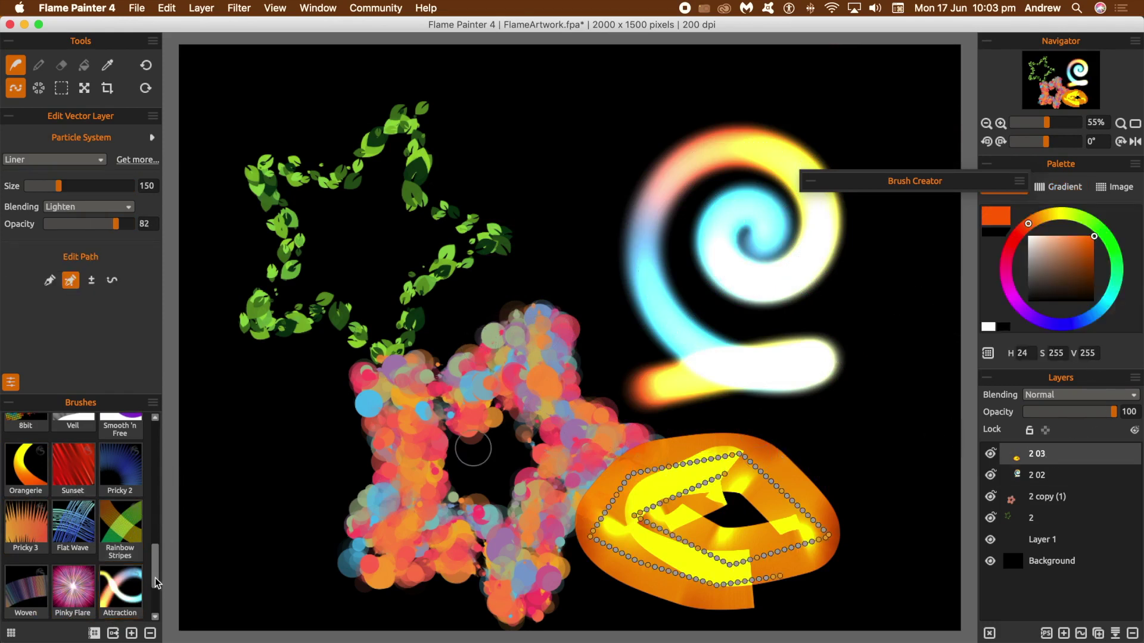
# - Apply the Light Affair brush to the pumpkin path and switch its particle system to Elastic
pyautogui.scroll(-3, 158, 593)
pyautogui.click(28, 538)
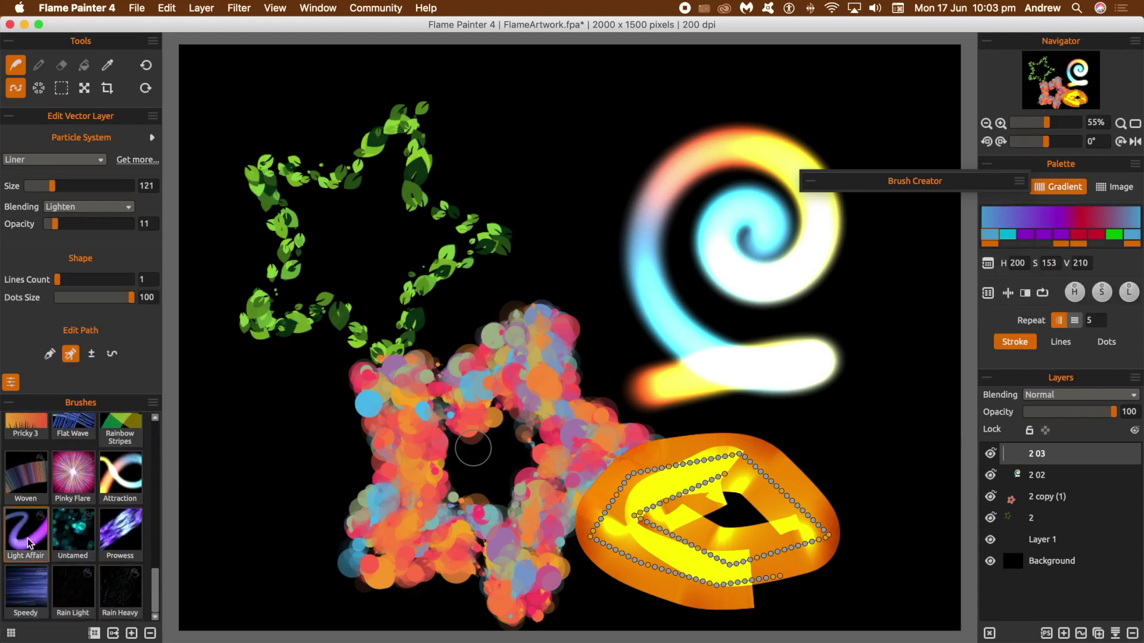
pyautogui.click(49, 159)
pyautogui.click(48, 176)
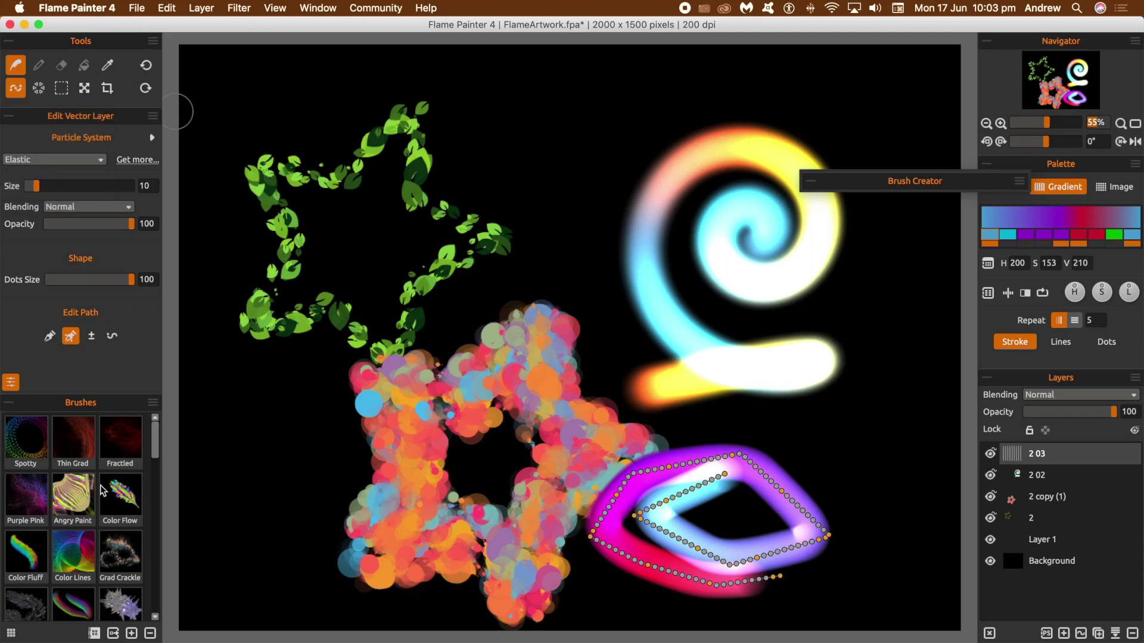
# - Try Spotty, Color Lines, Color Fluff, Color Flow, Caterpillar and an enlarged Neon stroke on the pumpkin
pyautogui.click(36, 443)
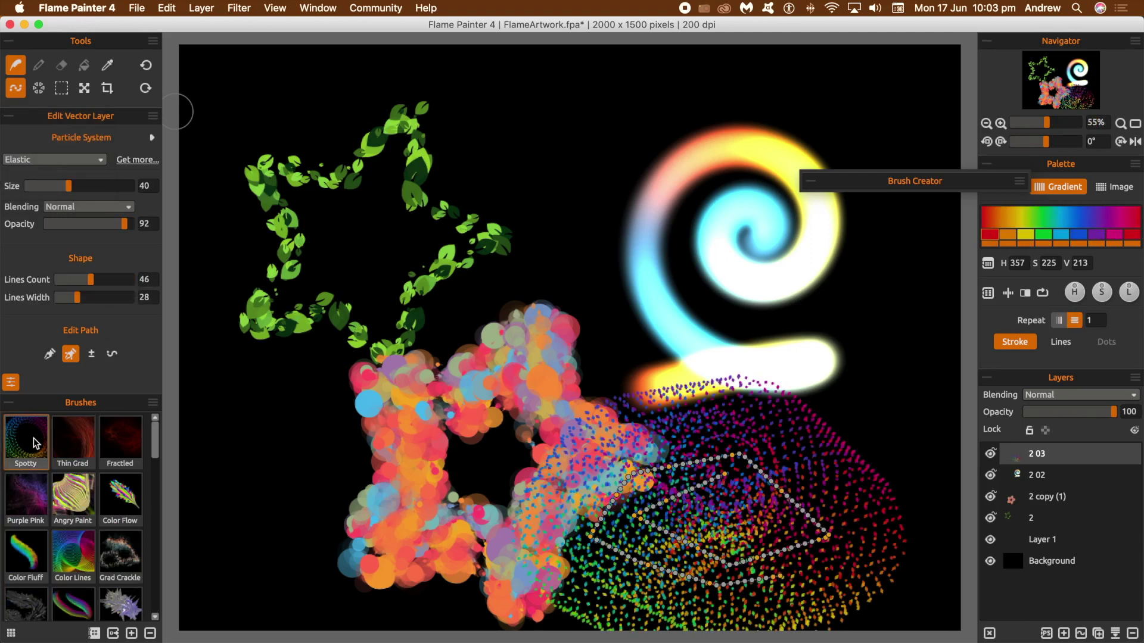
pyautogui.click(75, 558)
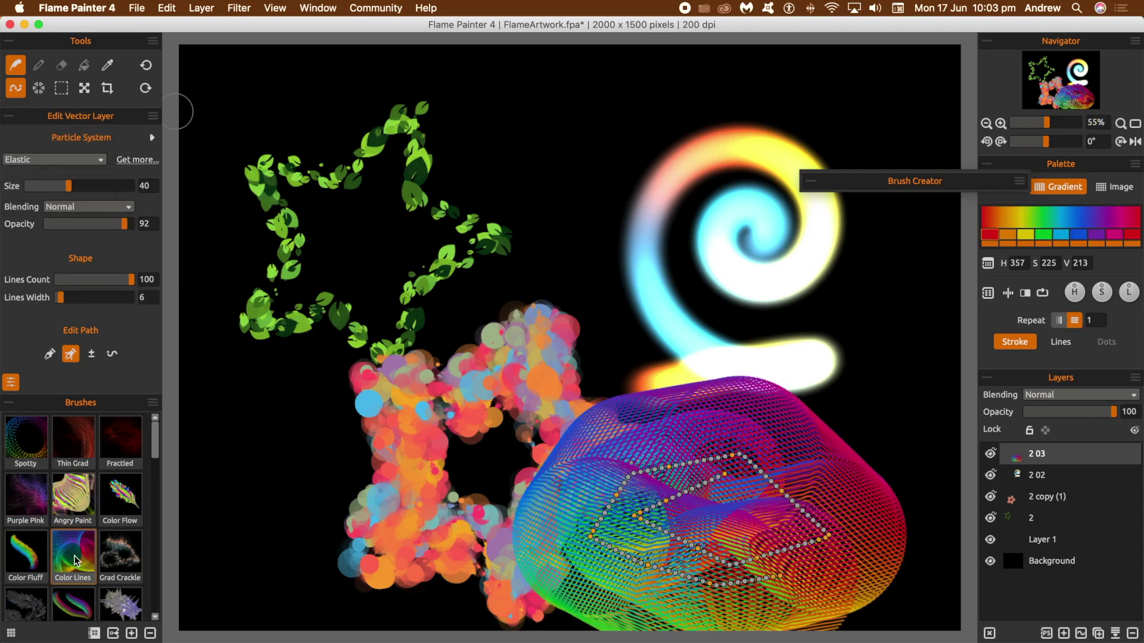
pyautogui.click(33, 559)
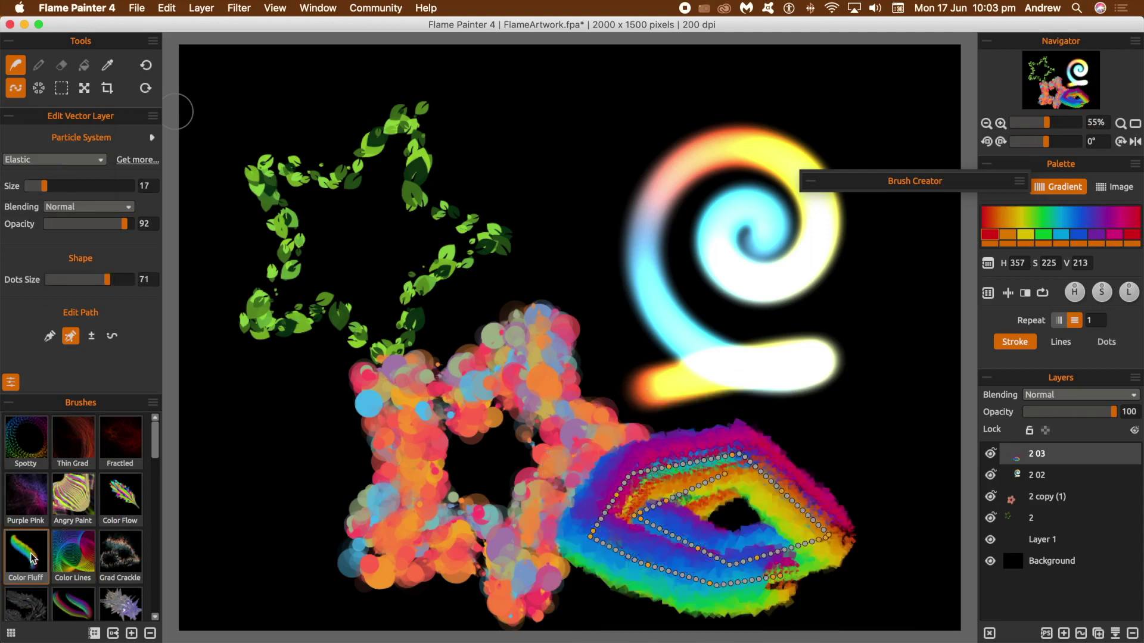
pyautogui.click(127, 499)
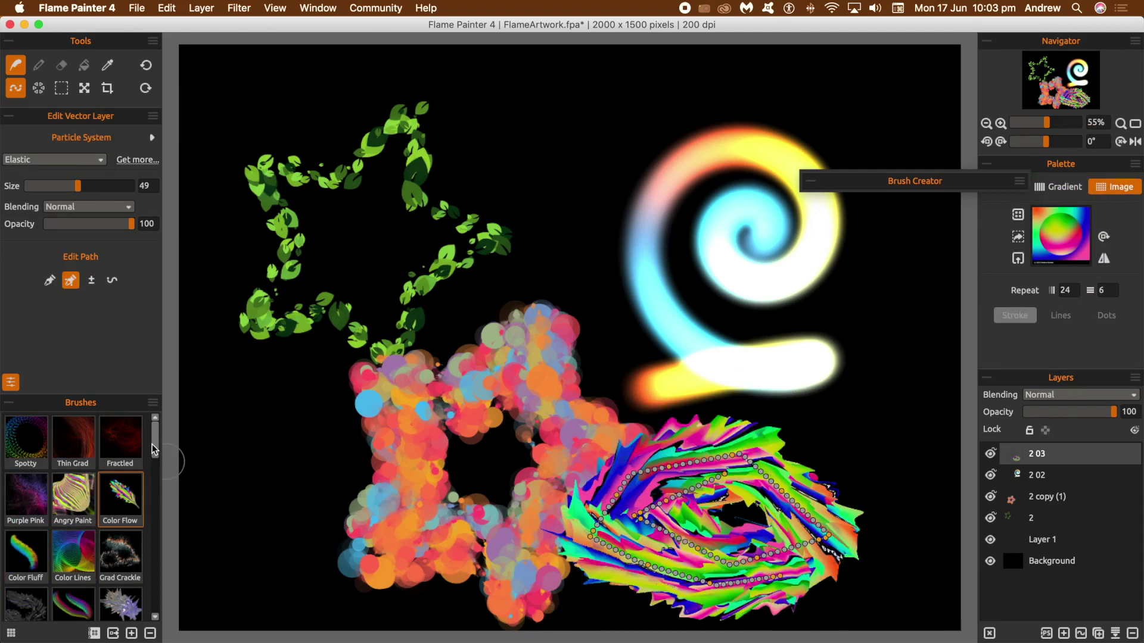
pyautogui.moveTo(152, 444); pyautogui.dragTo(154, 505)
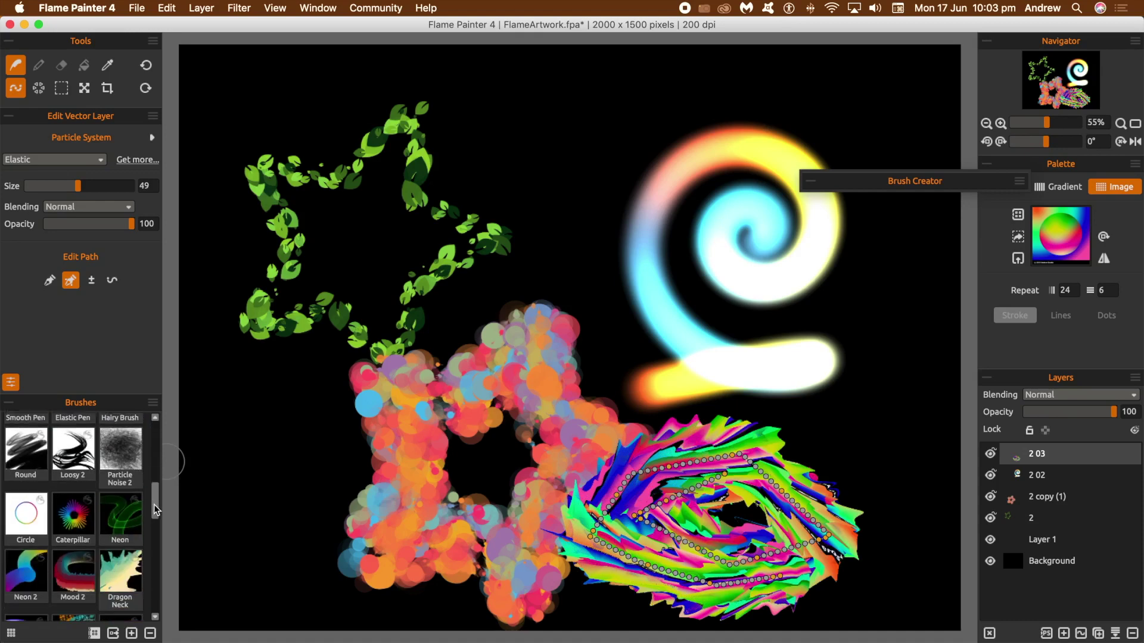
pyautogui.click(90, 517)
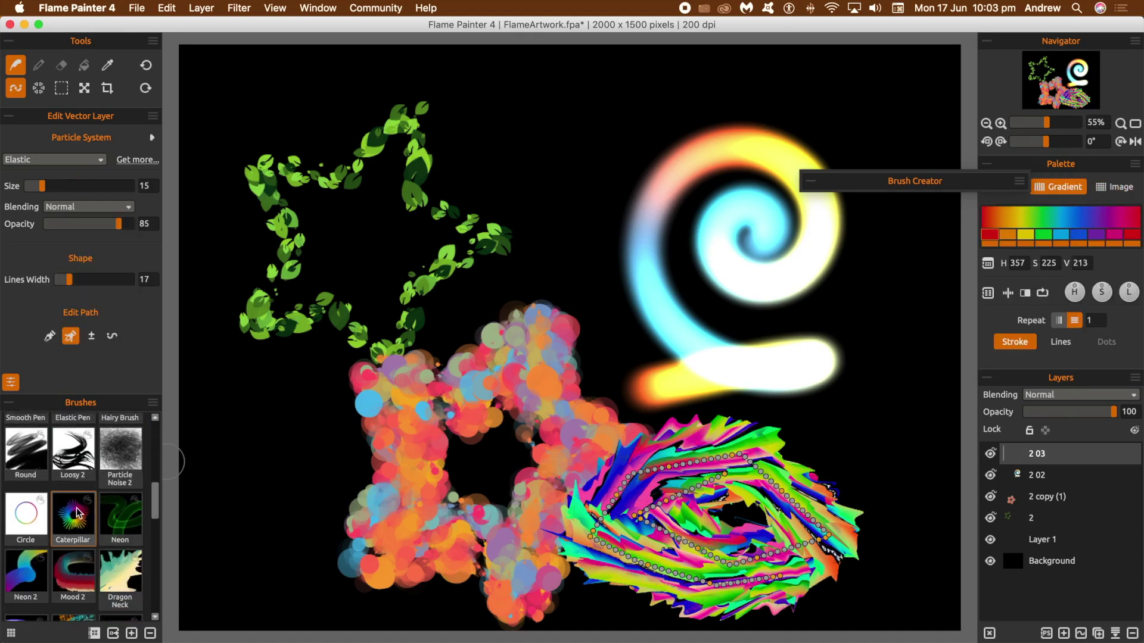
pyautogui.click(119, 520)
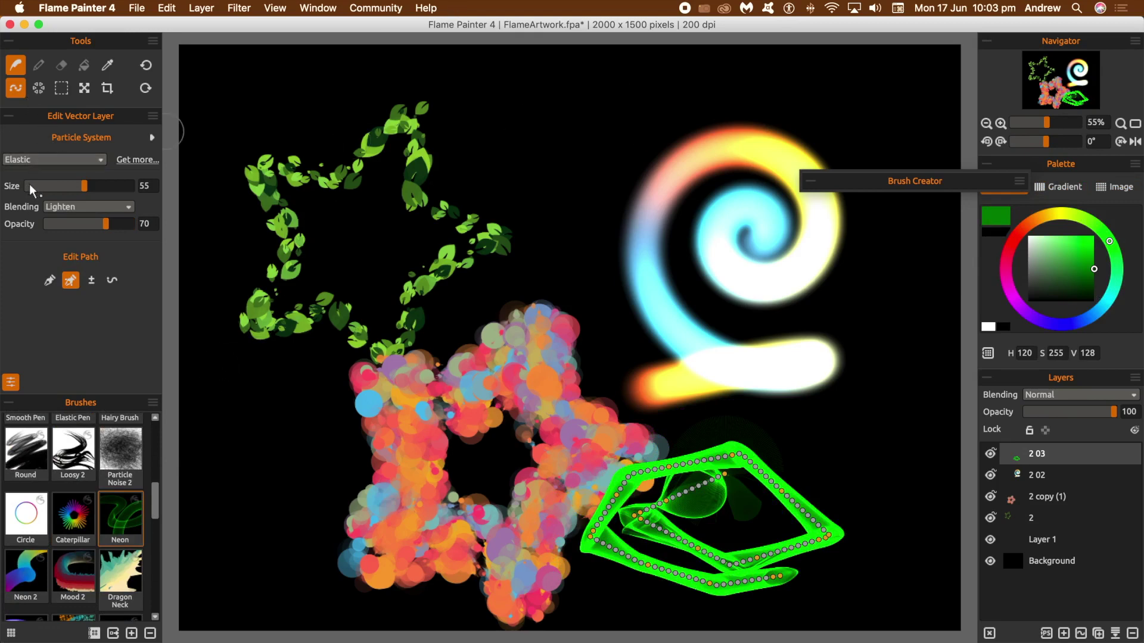
pyautogui.moveTo(84, 183); pyautogui.dragTo(124, 184)
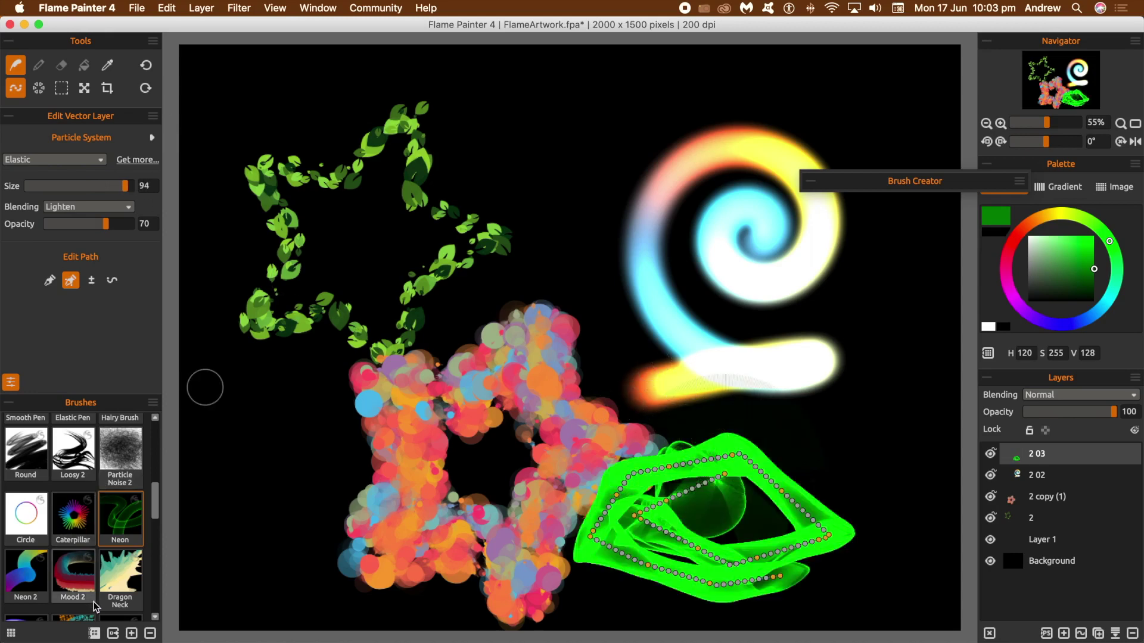
# - Settle on the Mood 2 brush for the pumpkin at size 49
pyautogui.click(73, 580)
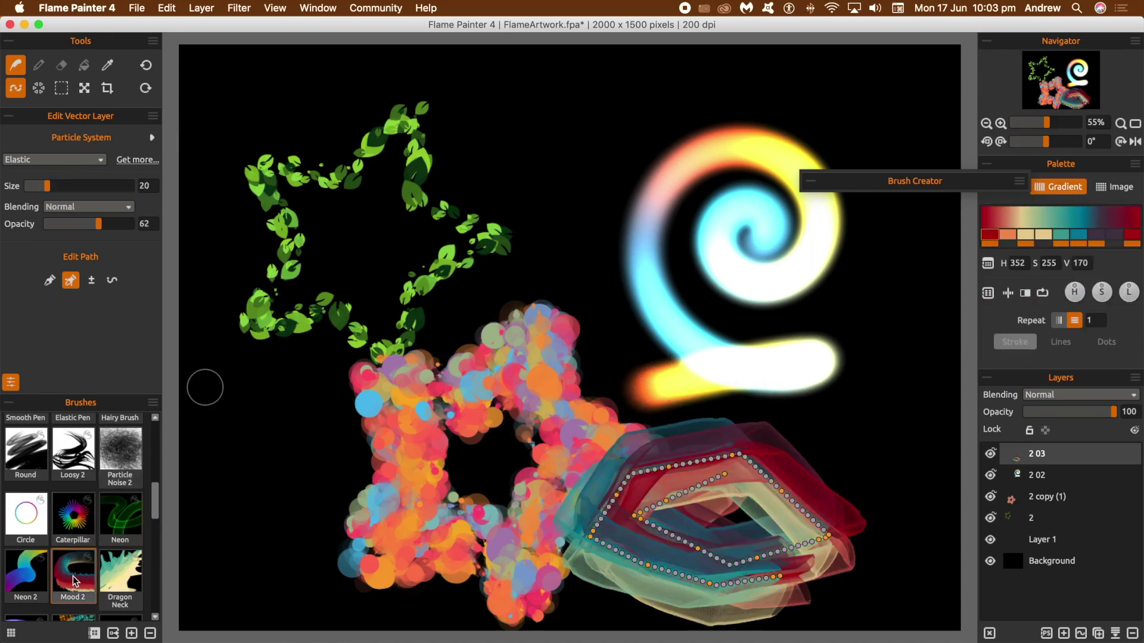
pyautogui.moveTo(51, 184); pyautogui.dragTo(82, 187)
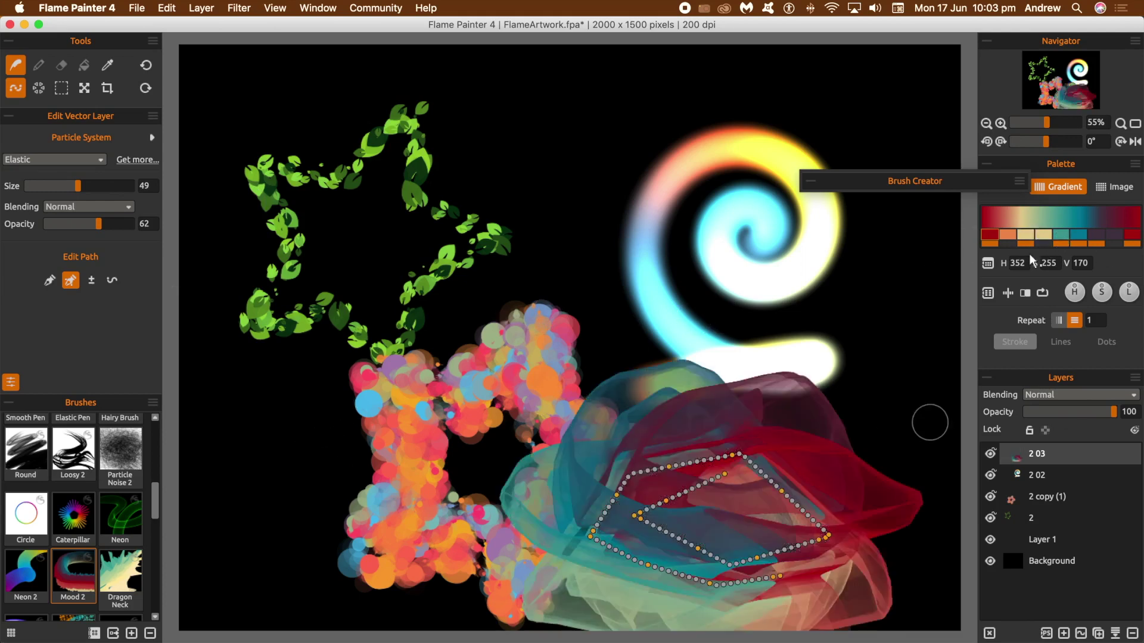
pyautogui.click(988, 292)
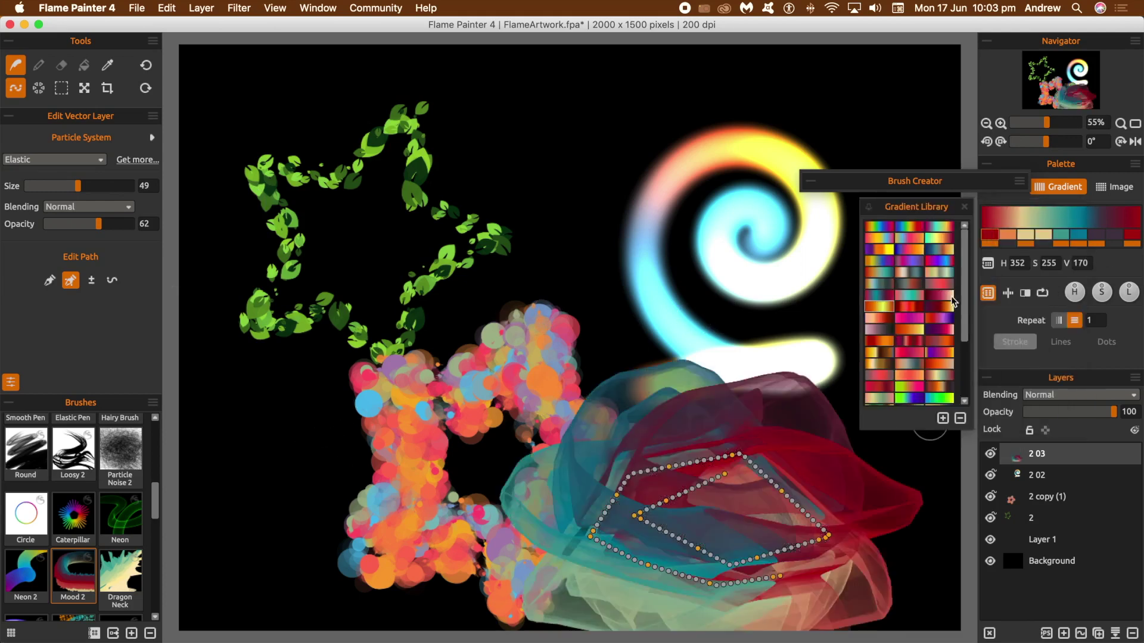
# - Recolour the Mood 2 pumpkin stroke with the rainbow gradient from the library's top row
pyautogui.click(914, 227)
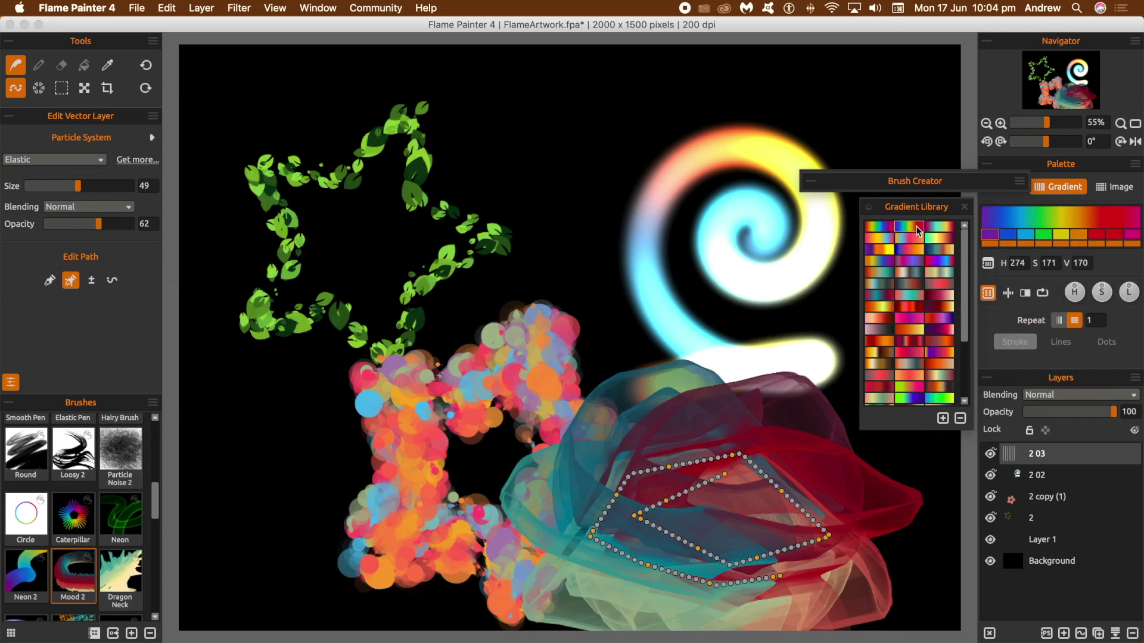